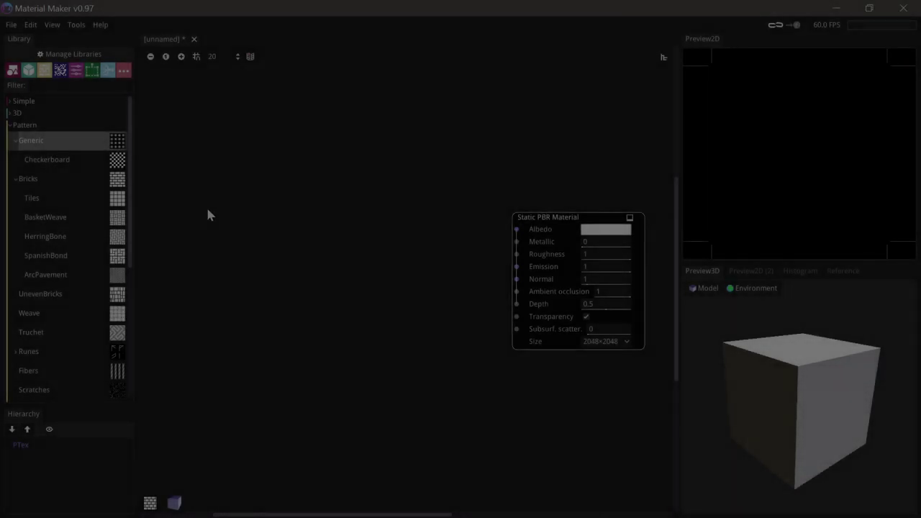
# - Add a Bricks pattern node to the graph, well before the material node
pyautogui.rightClick(207, 216)
pyautogui.write('bri')
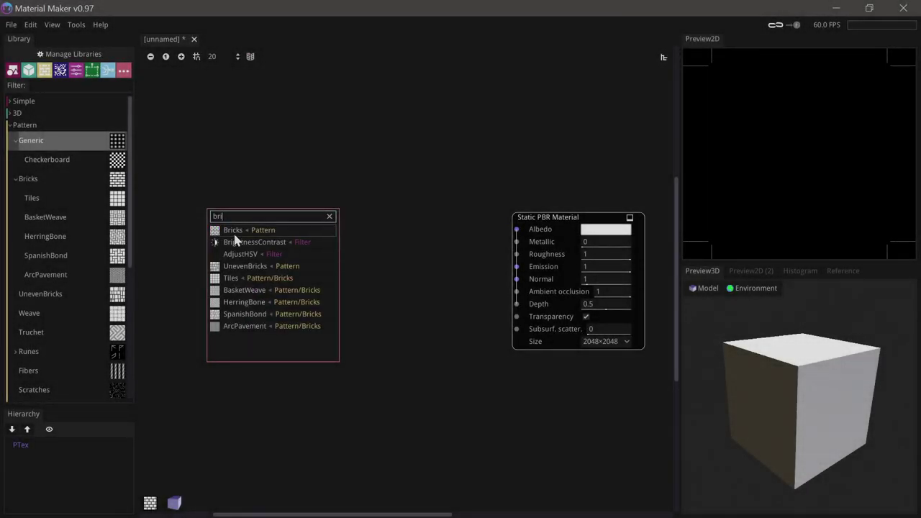
pyautogui.click(234, 231)
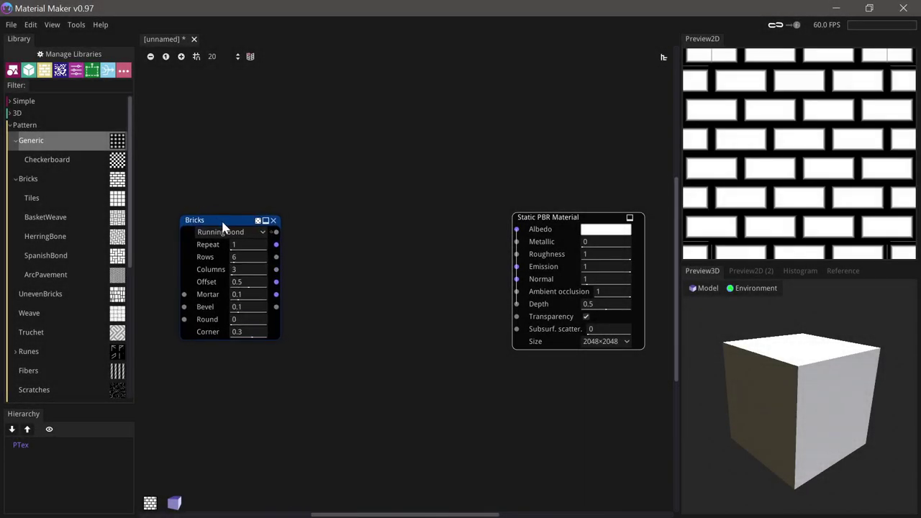
# - Set the Bricks node to 10 rows, 2 columns, mortar 0 and bevel 0.38
pyautogui.click(241, 257)
pyautogui.write('10')
pyautogui.click(240, 269)
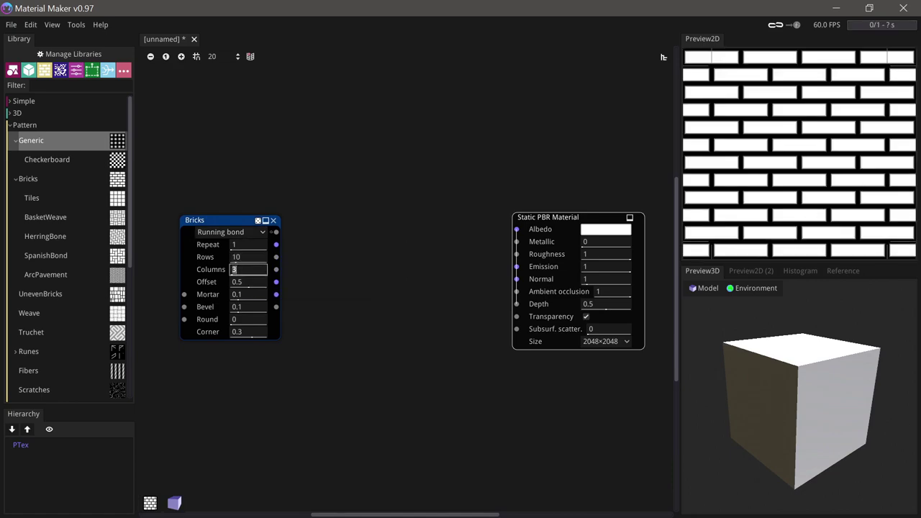
pyautogui.write('2')
pyautogui.click(243, 255)
pyautogui.moveTo(236, 220); pyautogui.dragTo(231, 218)
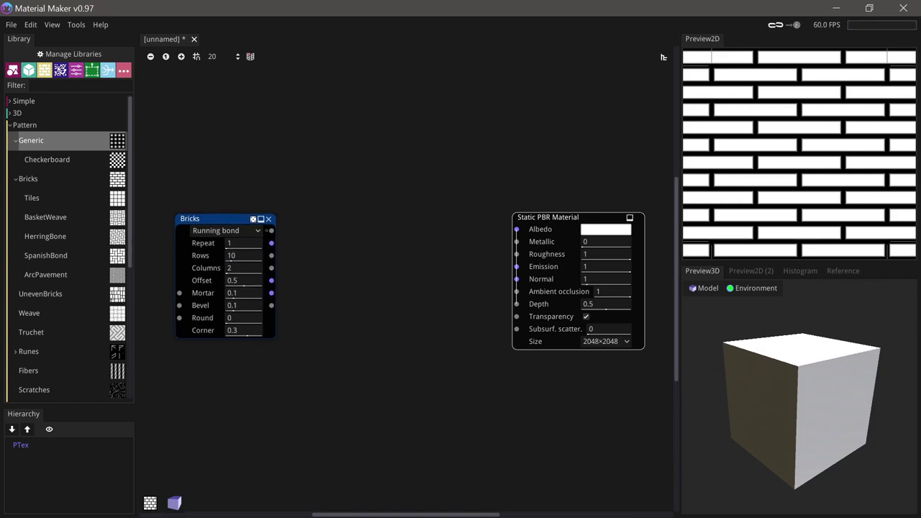
pyautogui.moveTo(245, 292)
pyautogui.mouseDown()
pyautogui.moveTo(204, 292)
pyautogui.moveTo(291, 308)
pyautogui.moveTo(258, 305)
pyautogui.mouseUp()
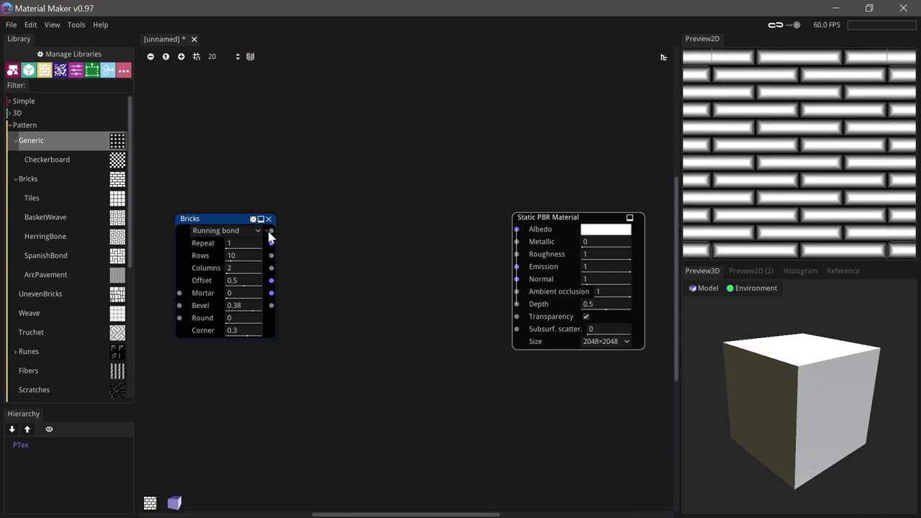
# - Feed the bricks pattern into a new Normal Map node and connect its output to the material's Normal input
pyautogui.moveTo(271, 230); pyautogui.dragTo(331, 228)
pyautogui.write('norm')
pyautogui.click(363, 246)
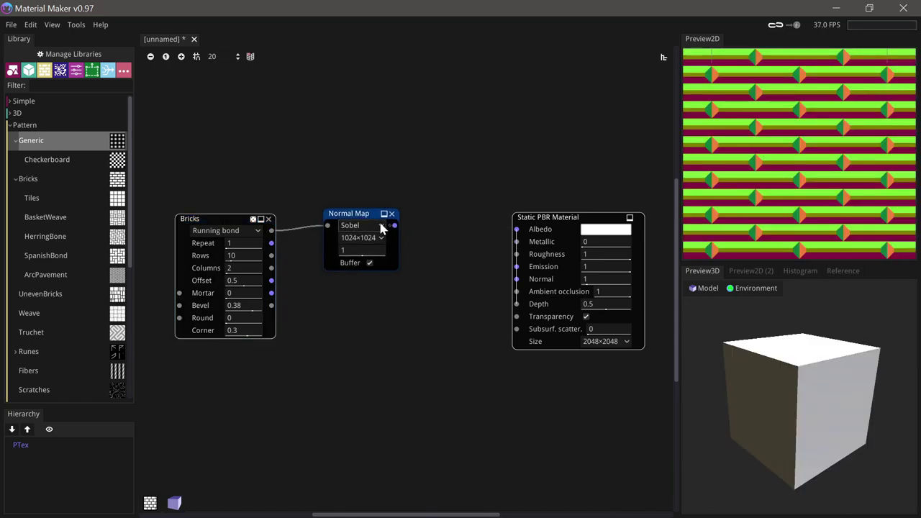
pyautogui.moveTo(502, 284); pyautogui.dragTo(516, 280)
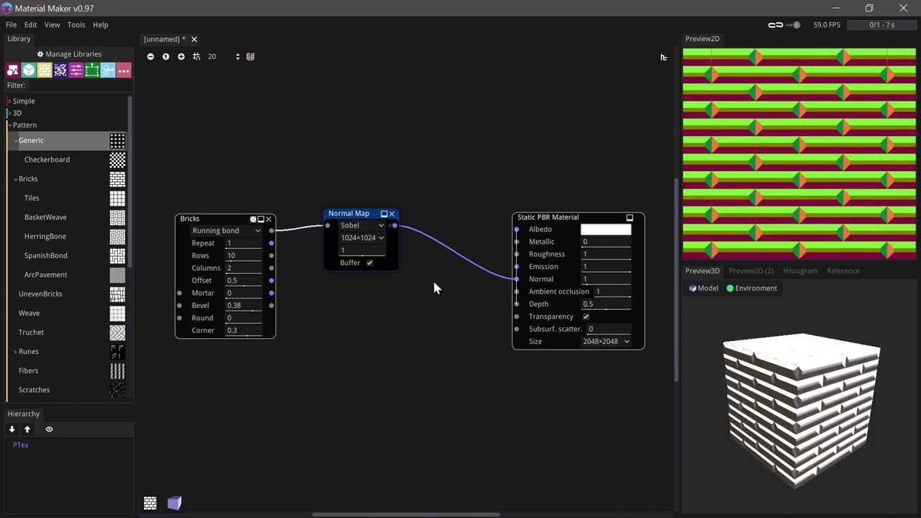
# - Feed the bricks pattern into a new Invert node and connect its output to the material's Depth input
pyautogui.moveTo(271, 231); pyautogui.dragTo(327, 302)
pyautogui.write('inver')
pyautogui.click(349, 317)
pyautogui.moveTo(357, 290); pyautogui.dragTo(377, 302)
pyautogui.moveTo(468, 314); pyautogui.dragTo(517, 303)
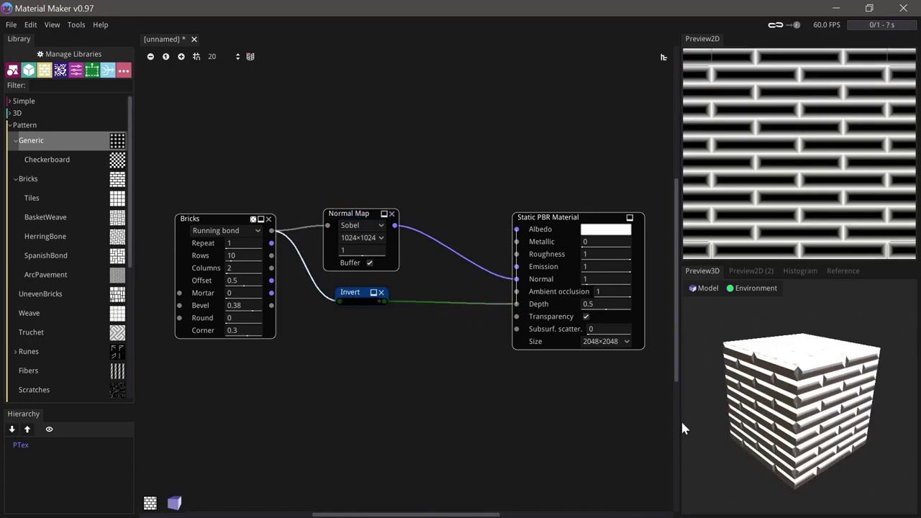
pyautogui.moveTo(708, 433); pyautogui.dragTo(807, 396)
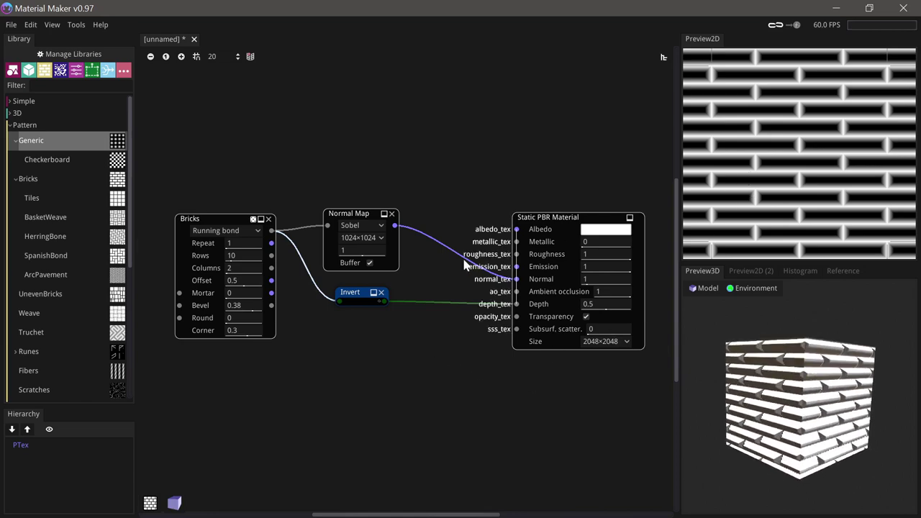
# - Add an FBM Noise node in front of the Bricks node and set its noise type to Perlin
pyautogui.click(223, 215)
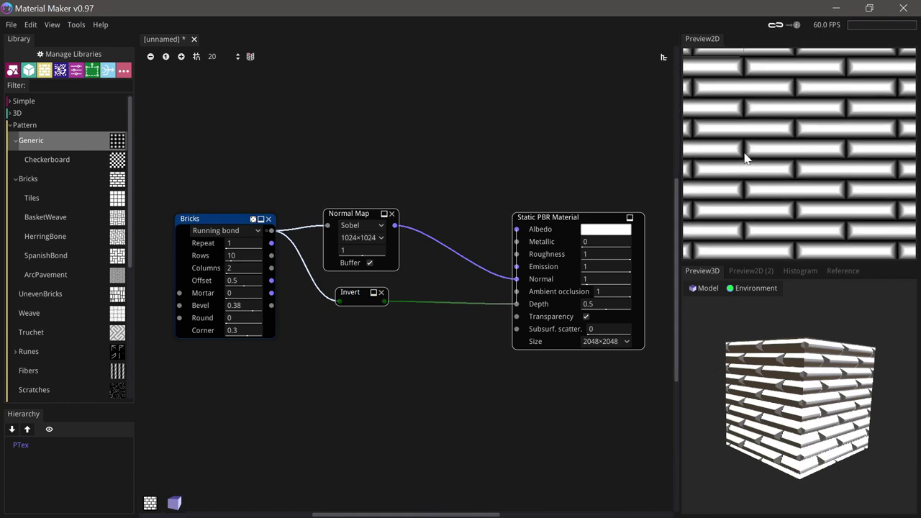
pyautogui.scroll(3, 744, 154)
pyautogui.scroll(-3, 795, 175)
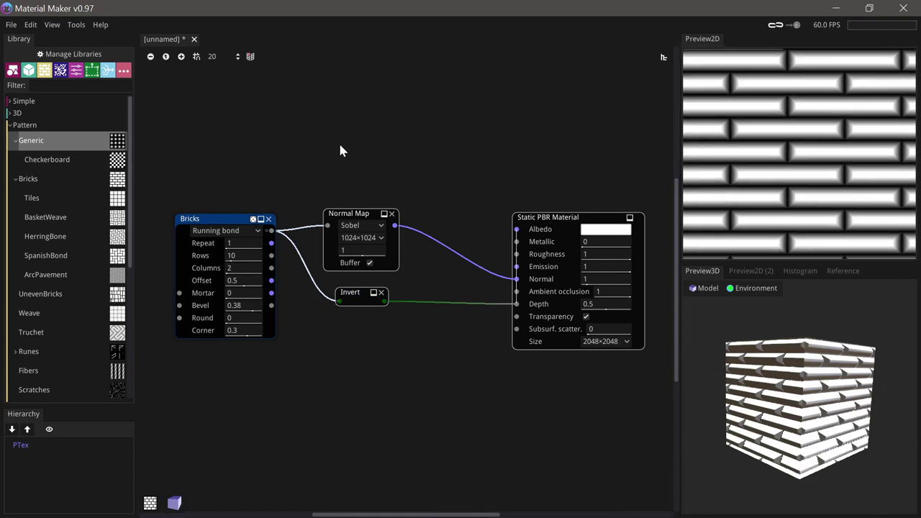
pyautogui.hscroll(-3, 331, 140)
pyautogui.hscroll(-2, 222, 302)
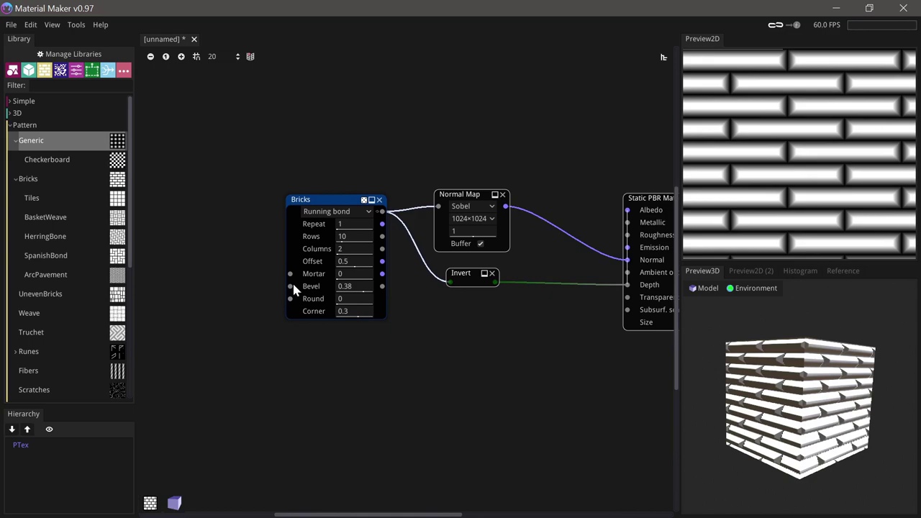
pyautogui.hscroll(-3, 215, 270)
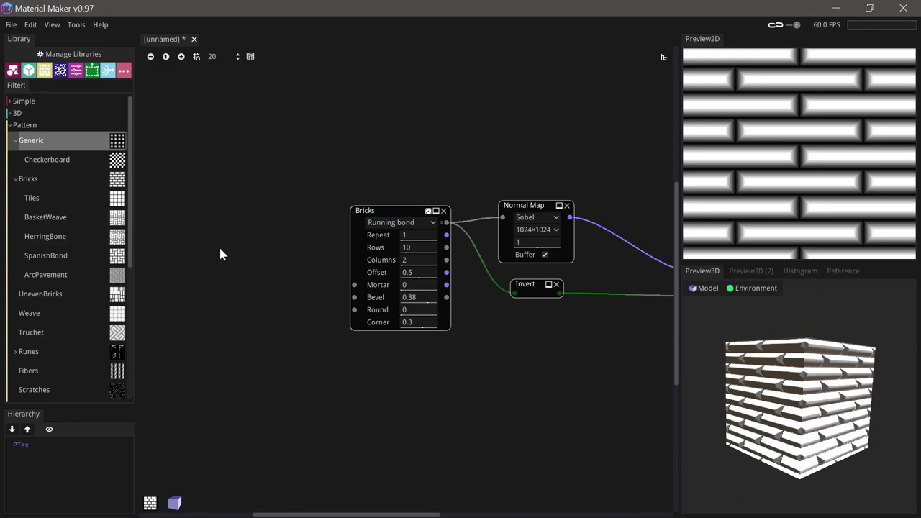
pyautogui.rightClick(214, 249)
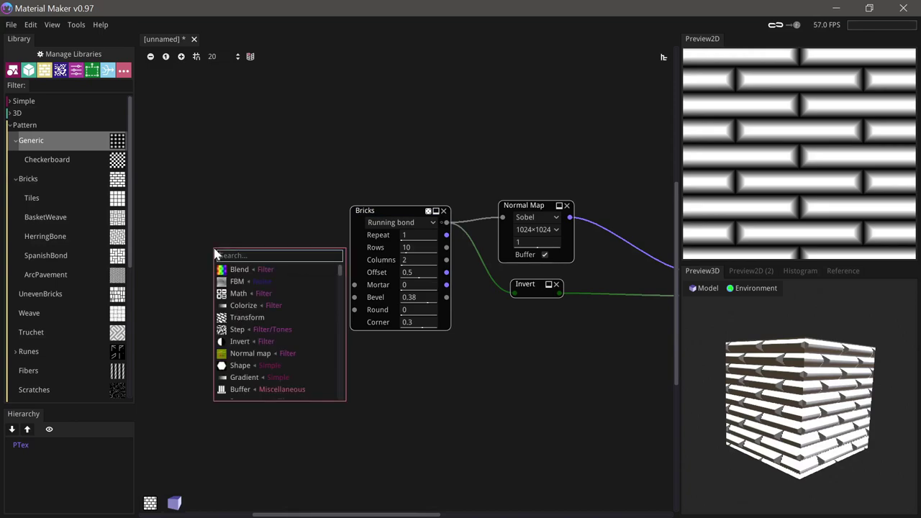
pyautogui.write('fbm')
pyautogui.click(239, 268)
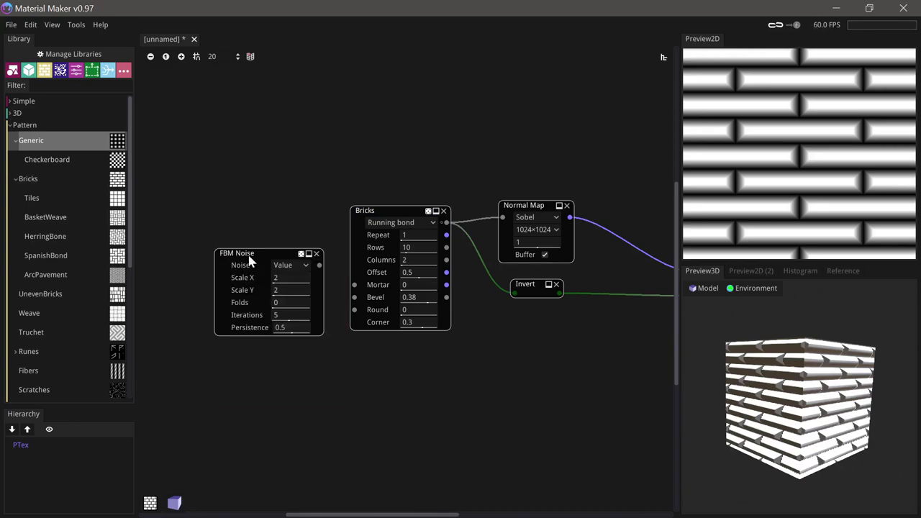
pyautogui.moveTo(250, 261); pyautogui.dragTo(214, 252)
pyautogui.click(255, 258)
pyautogui.click(258, 281)
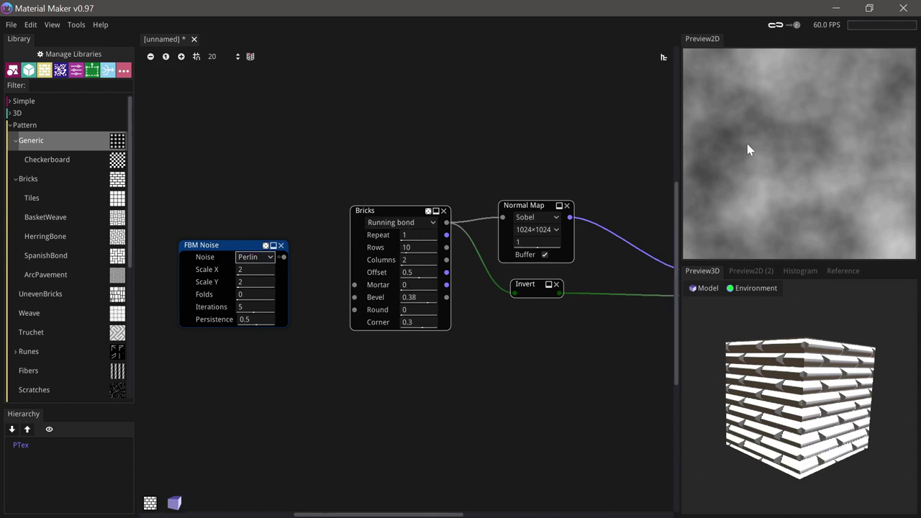
# - Set the FBM Noise to Scale Y 16, 8 iterations and persistence 0.74
pyautogui.scroll(-8, 750, 144)
pyautogui.moveTo(748, 145); pyautogui.dragTo(698, 142)
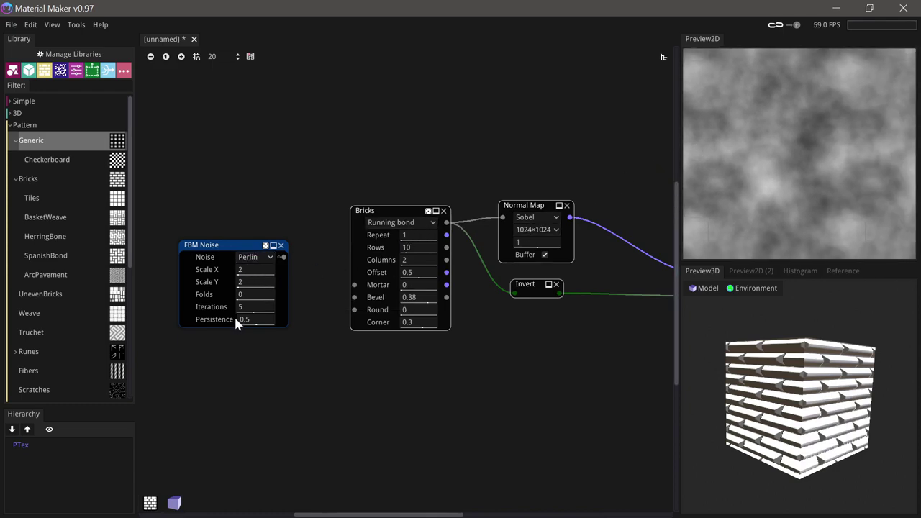
pyautogui.moveTo(252, 281); pyautogui.dragTo(328, 285)
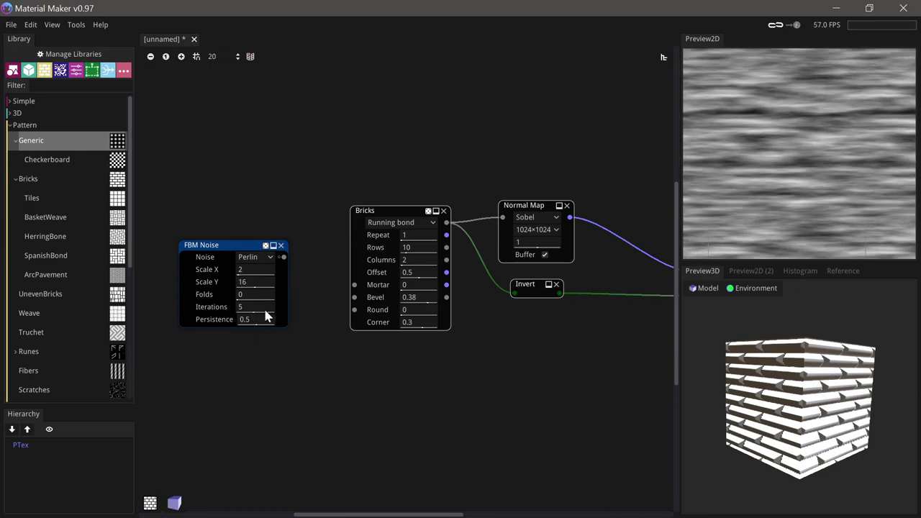
pyautogui.moveTo(299, 311); pyautogui.dragTo(314, 313)
pyautogui.moveTo(259, 320); pyautogui.dragTo(296, 321)
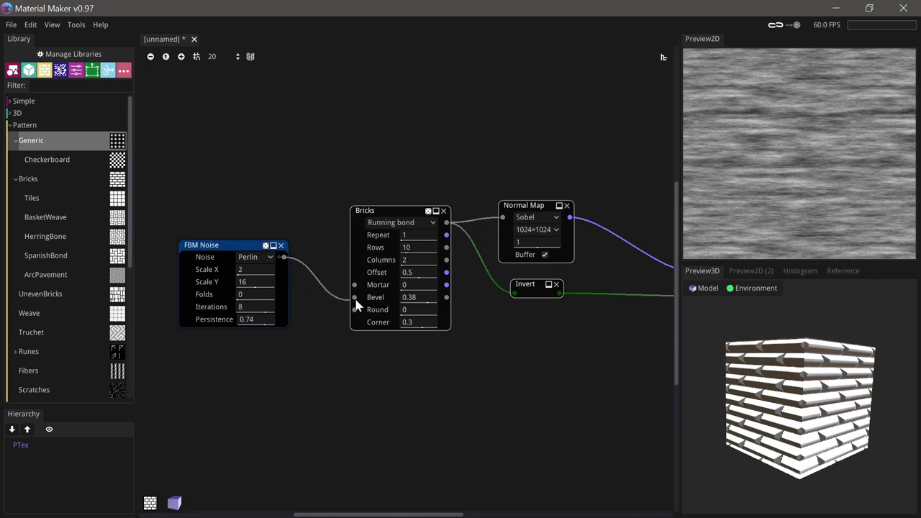
# - Connect the FBM Noise output to the Bricks node's Bevel input and preview the roughened brick edges
pyautogui.moveTo(359, 300); pyautogui.dragTo(358, 295)
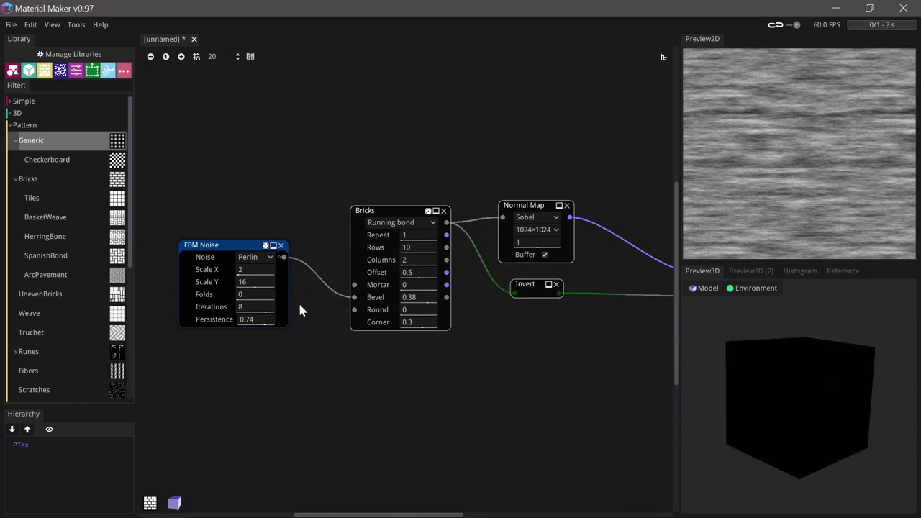
pyautogui.click(383, 215)
pyautogui.scroll(10, 797, 136)
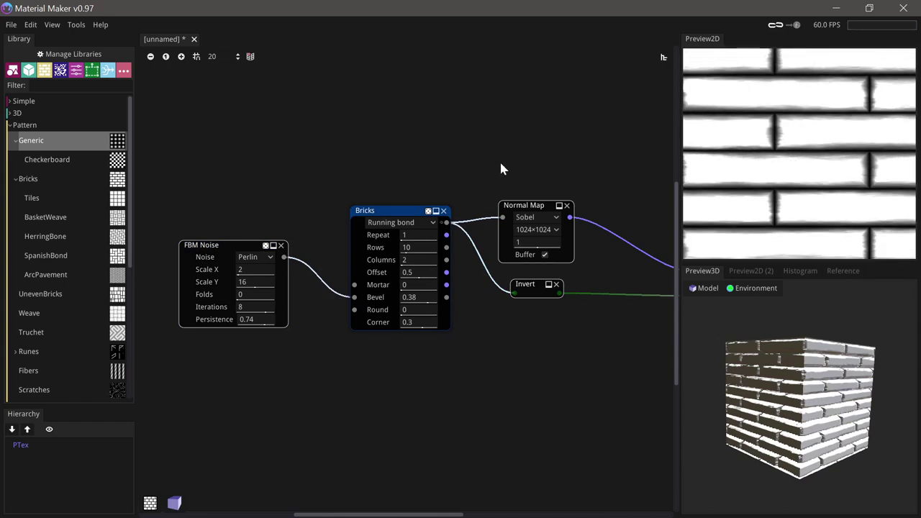
pyautogui.moveTo(502, 163); pyautogui.dragTo(455, 168, button='middle')
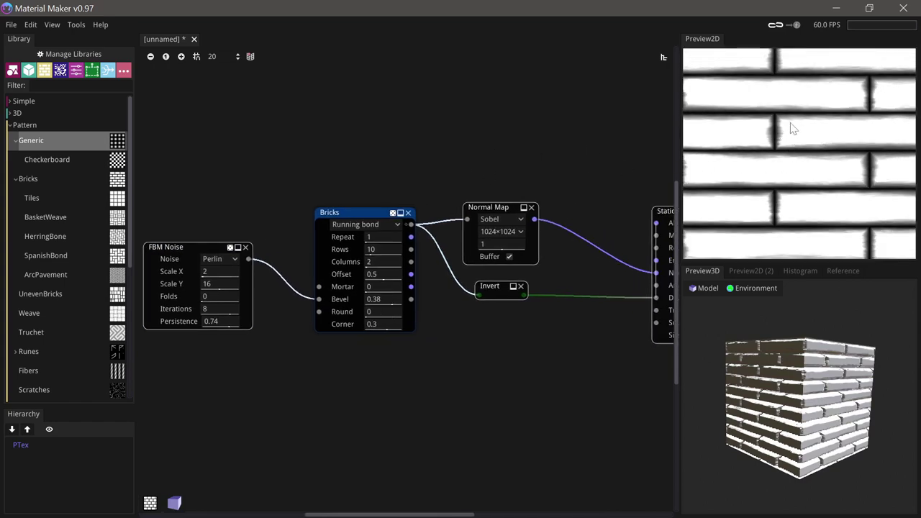
pyautogui.scroll(3, 781, 139)
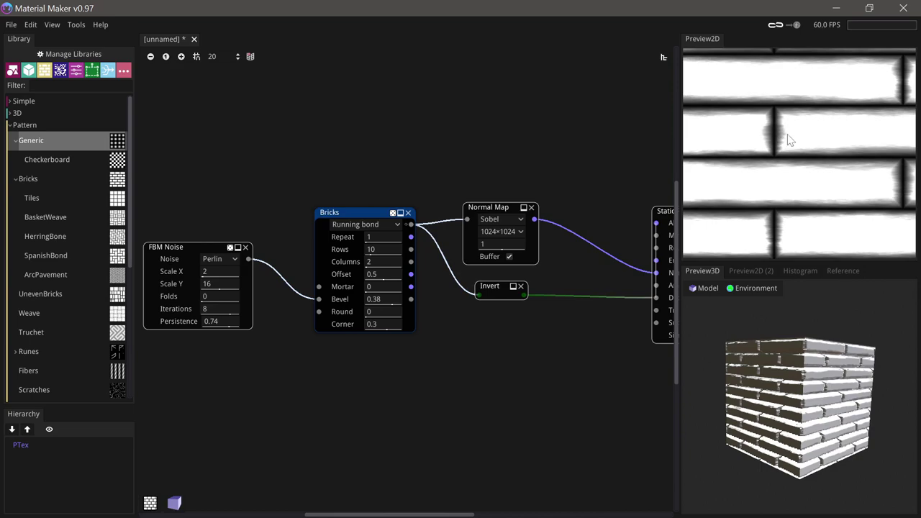
# - Add a Tonality node fed by the bricks pattern output
pyautogui.moveTo(466, 155); pyautogui.dragTo(408, 148, button='middle')
pyautogui.moveTo(300, 210); pyautogui.dragTo(336, 165)
pyautogui.write('ton')
pyautogui.click(380, 205)
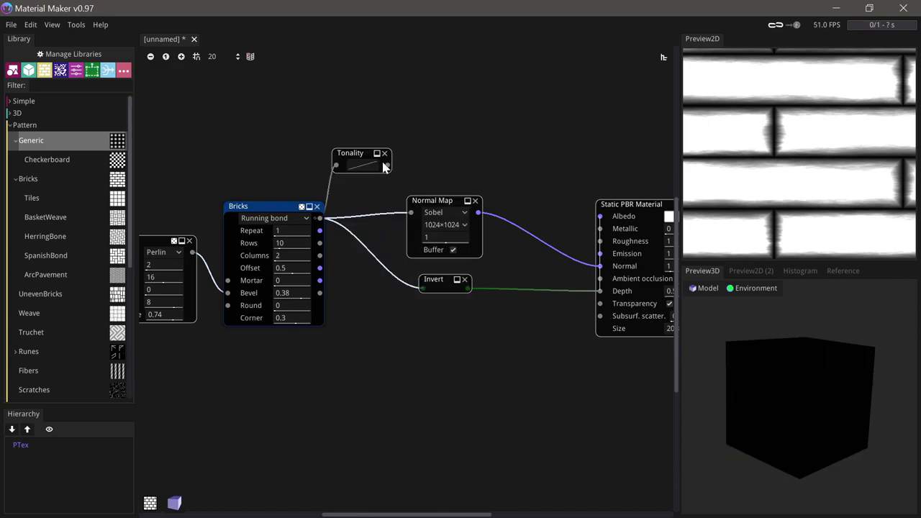
# - Apply the preset curve that rises steeply and flattens towards the end to the Tonality node
pyautogui.click(366, 162)
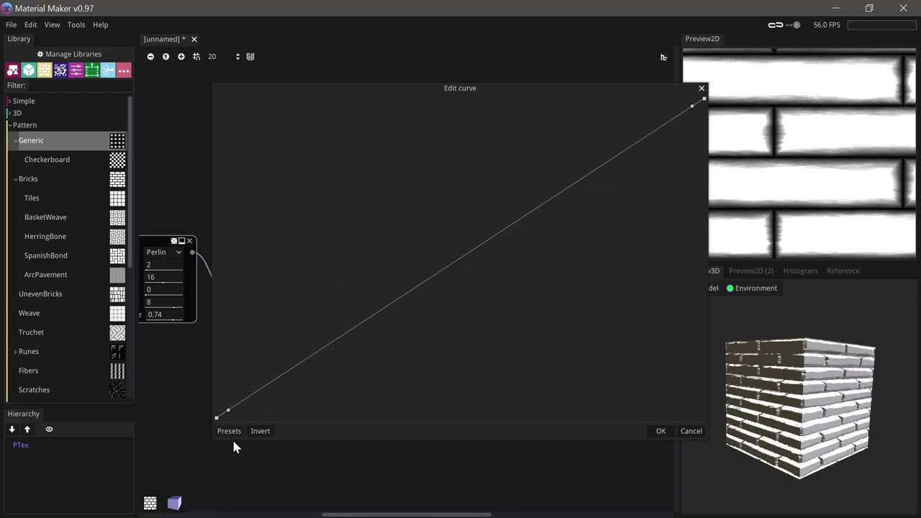
pyautogui.click(230, 432)
pyautogui.click(241, 456)
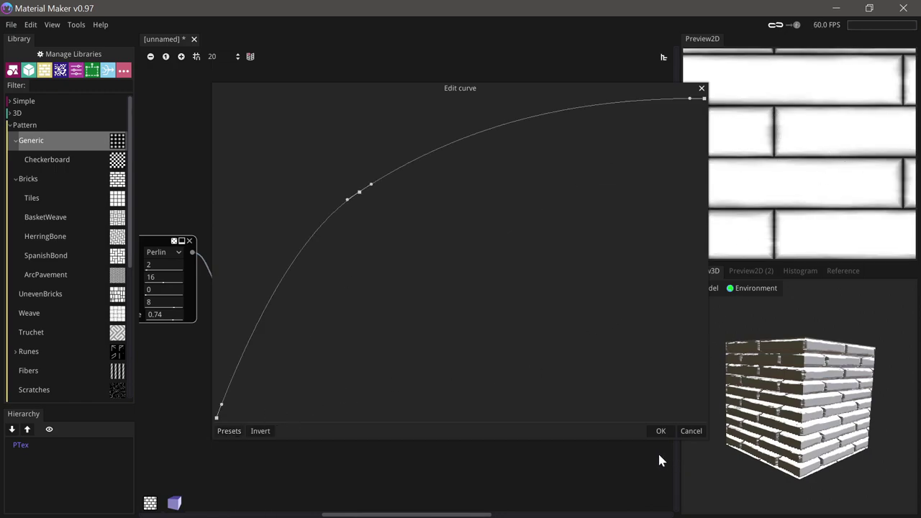
pyautogui.click(662, 431)
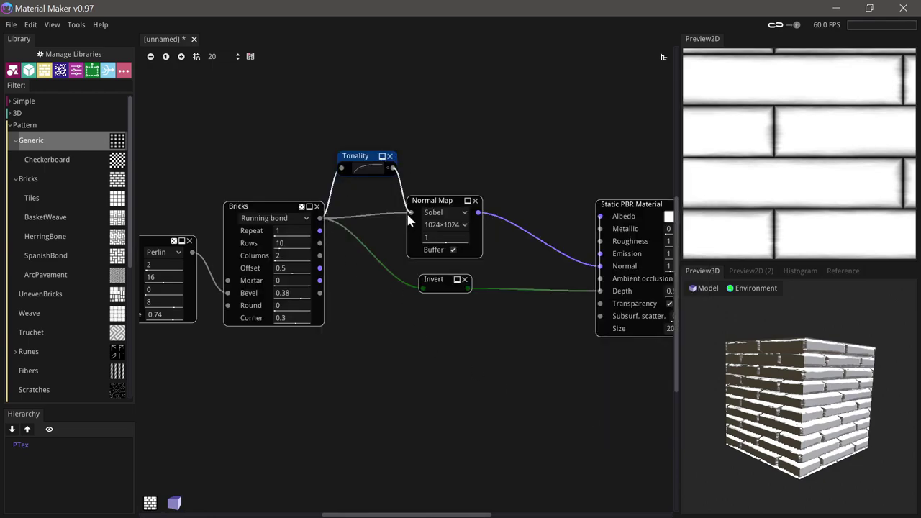
# - Route the Tonality output into both the Normal Map and Invert nodes, replacing their direct links from Bricks
pyautogui.moveTo(392, 168); pyautogui.dragTo(421, 288)
pyautogui.scroll(10, 805, 404)
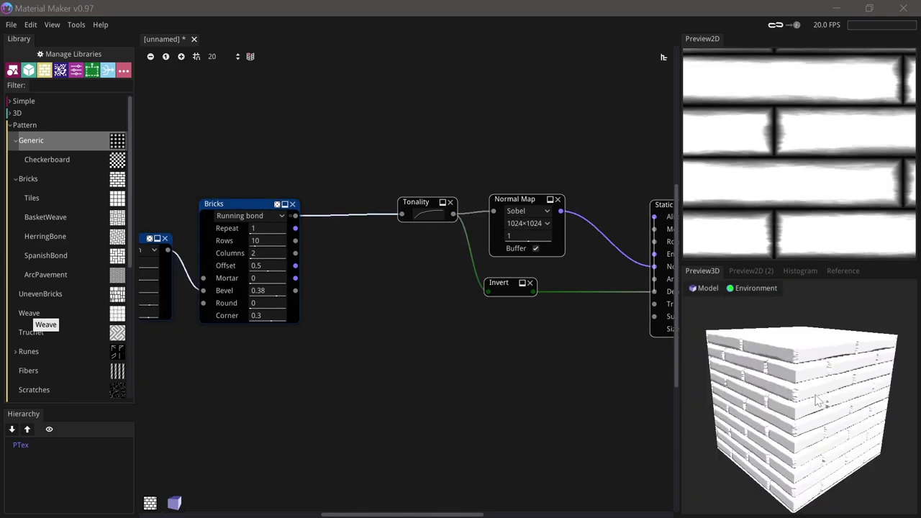
pyautogui.moveTo(816, 396); pyautogui.dragTo(825, 412)
pyautogui.moveTo(424, 359); pyautogui.dragTo(432, 359, button='middle')
pyautogui.moveTo(339, 402)
pyautogui.mouseDown(button='middle')
pyautogui.moveTo(343, 385)
pyautogui.moveTo(332, 398)
pyautogui.mouseUp(button='middle')
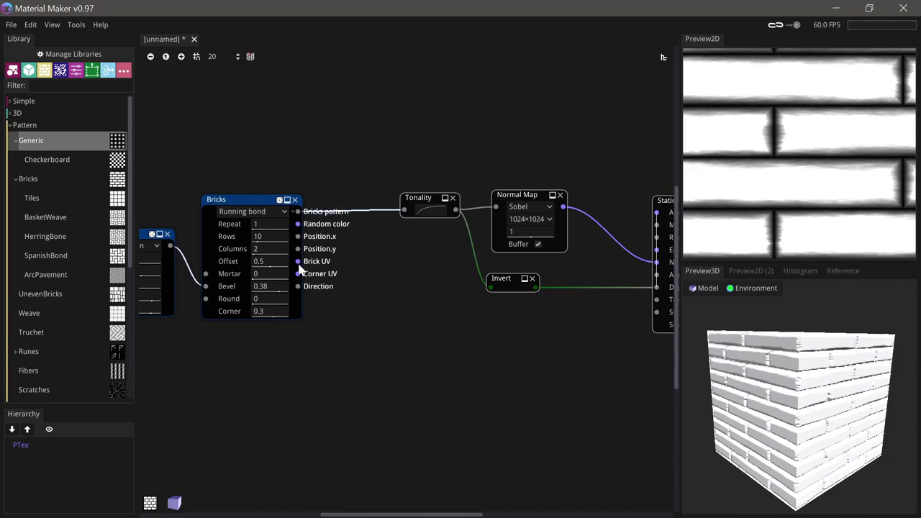
# - Add a Custom UV node fed by the Brick UV output, place it below the Bricks node and reset the 2D preview's view
pyautogui.moveTo(298, 261); pyautogui.dragTo(351, 310)
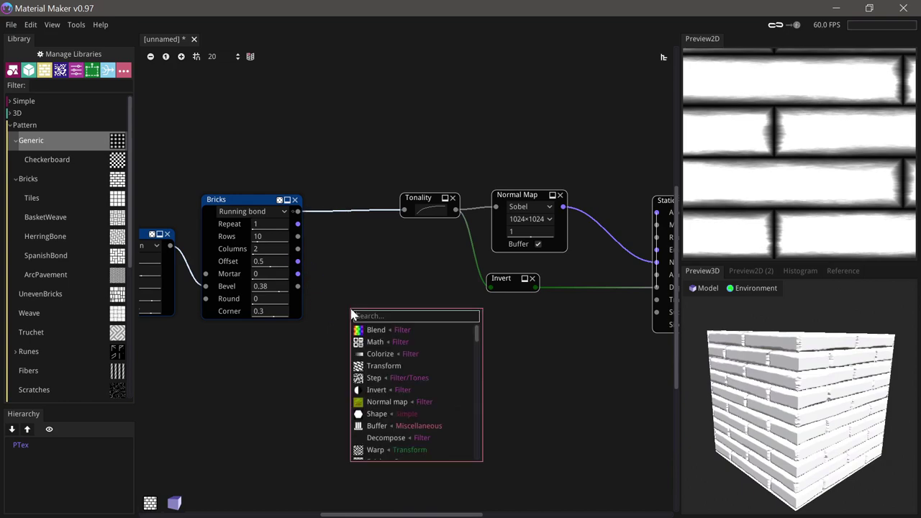
pyautogui.write('custom')
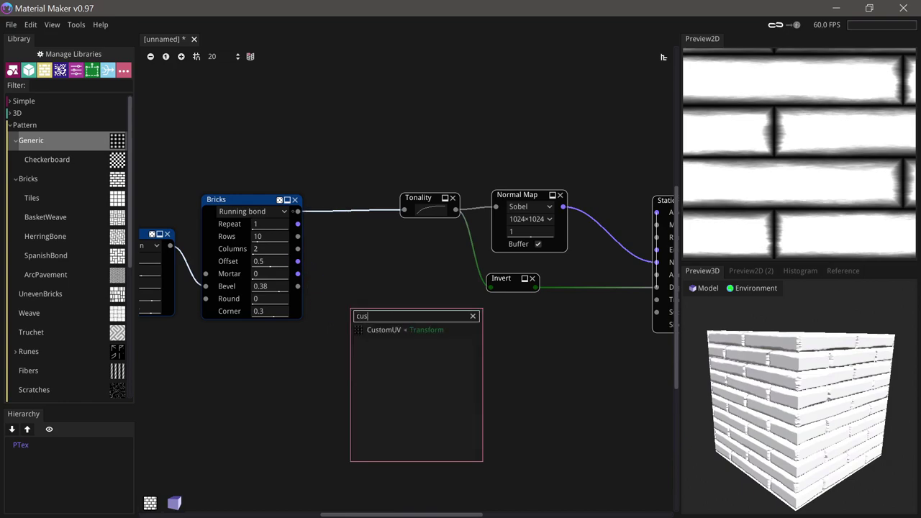
pyautogui.click(380, 328)
pyautogui.moveTo(350, 308); pyautogui.dragTo(381, 376)
pyautogui.moveTo(401, 348); pyautogui.dragTo(379, 319, button='middle')
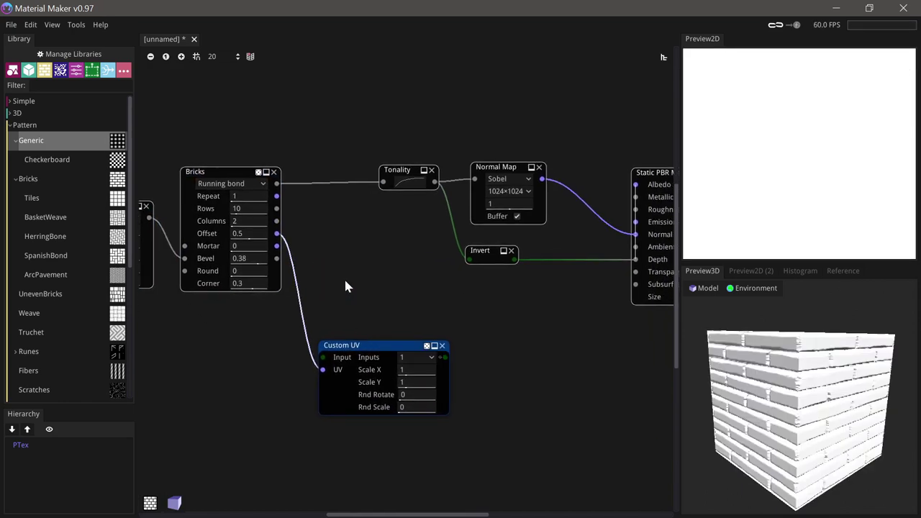
pyautogui.rightClick(734, 121)
pyautogui.click(748, 127)
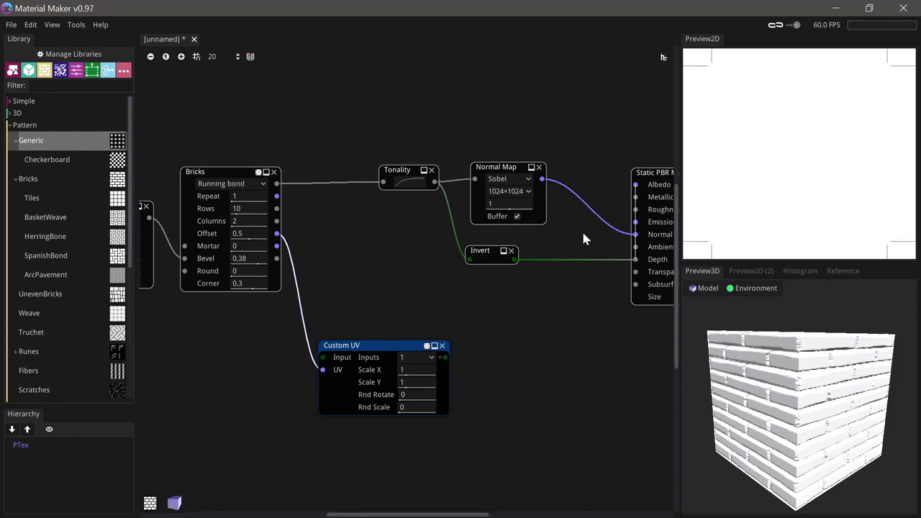
# - Add a Gradient node, connect it to the Custom UV node's Input and preview the Custom UV result
pyautogui.rightClick(377, 285)
pyautogui.write('gra')
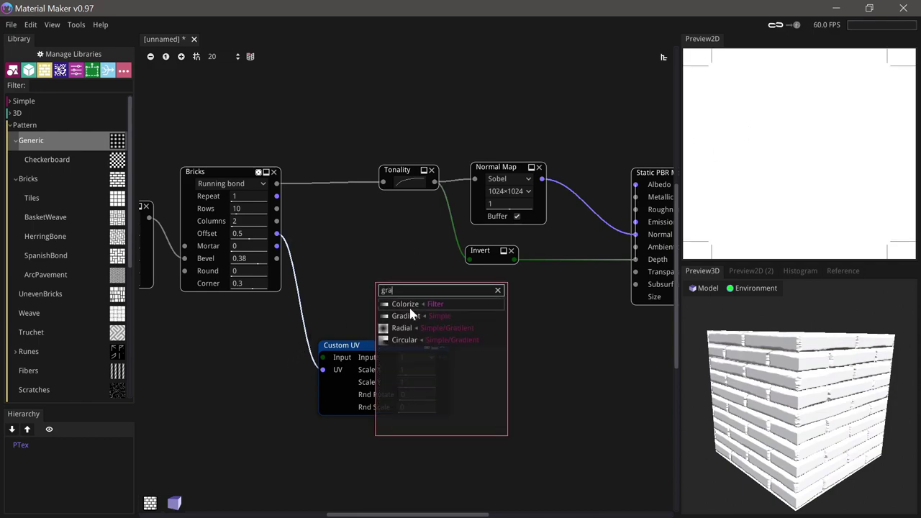
pyautogui.click(409, 315)
pyautogui.moveTo(409, 289); pyautogui.dragTo(323, 357)
pyautogui.click(363, 348)
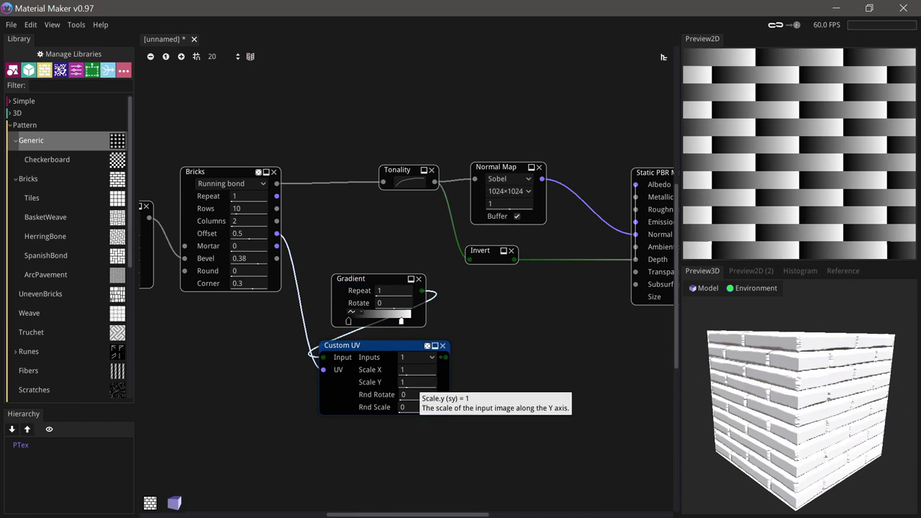
# - Set the Custom UV node's Scale X to 1.8, Scale Y to 1.74, Rnd Rotate to 180 and Rnd Scale to 0.21
pyautogui.moveTo(414, 394); pyautogui.dragTo(519, 410)
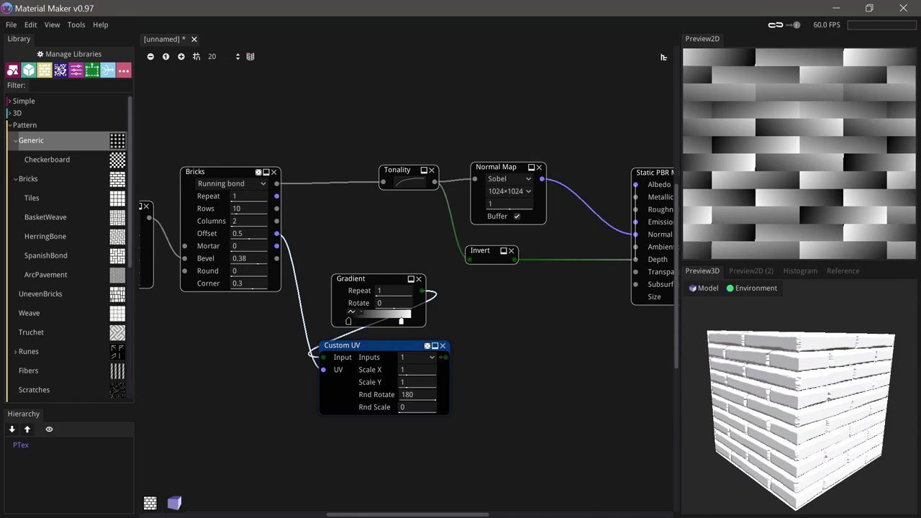
pyautogui.moveTo(411, 369); pyautogui.dragTo(419, 370)
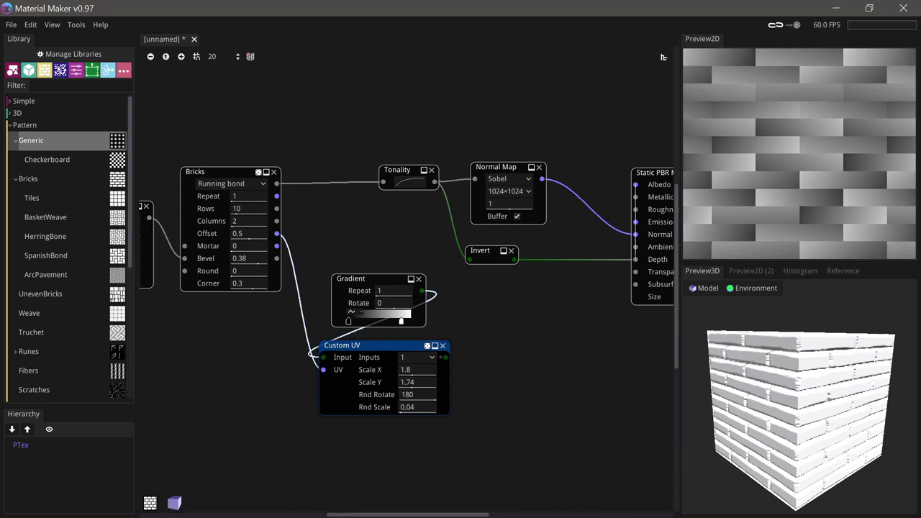
pyautogui.moveTo(408, 407); pyautogui.dragTo(407, 407)
pyautogui.moveTo(417, 347); pyautogui.dragTo(418, 364)
pyautogui.moveTo(485, 327); pyautogui.dragTo(463, 318, button='middle')
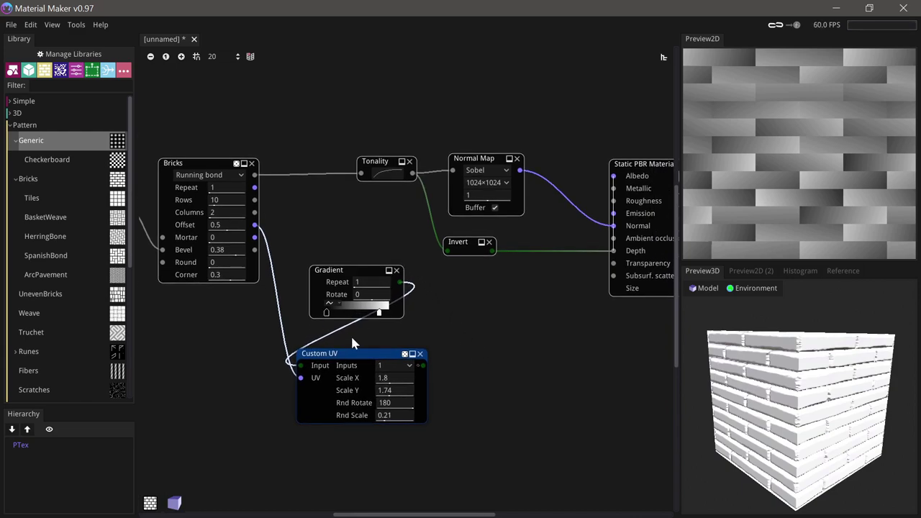
# - Add a Blend node near the Custom UV node, with Custom UV feeding Source1 and Tonality feeding Source2
pyautogui.moveTo(352, 354); pyautogui.dragTo(337, 356)
pyautogui.moveTo(359, 268); pyautogui.dragTo(346, 268)
pyautogui.moveTo(429, 288); pyautogui.dragTo(423, 314)
pyautogui.write('blend')
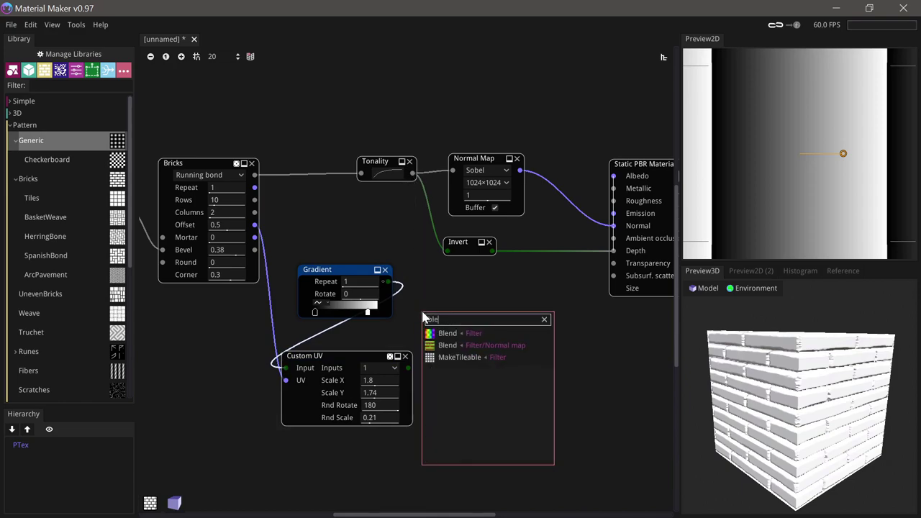
pyautogui.press('Return')
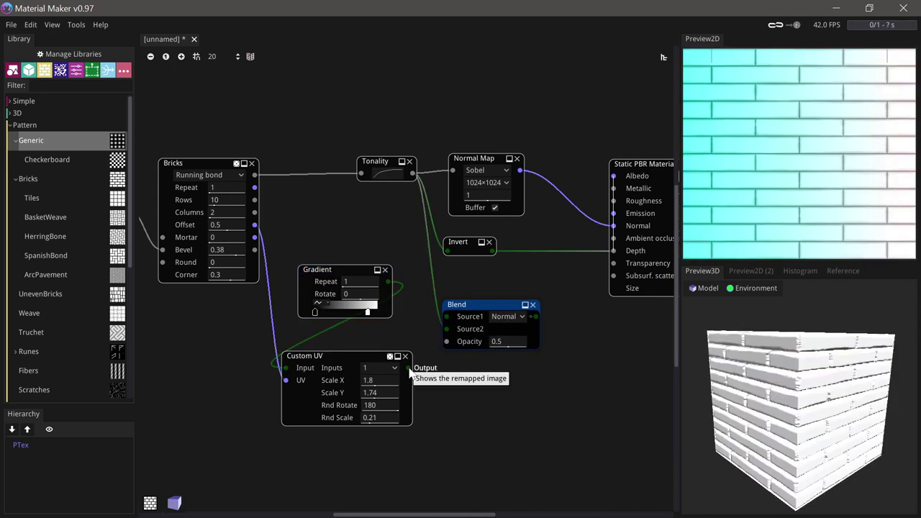
pyautogui.moveTo(408, 367); pyautogui.dragTo(441, 322)
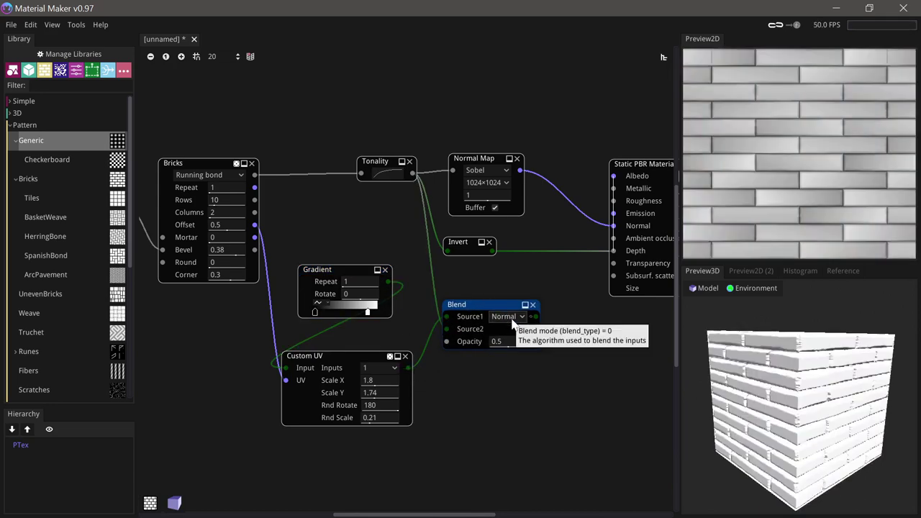
# - Set the Blend node's mode to Multiply and its Opacity to 0.5
pyautogui.click(505, 316)
pyautogui.click(515, 352)
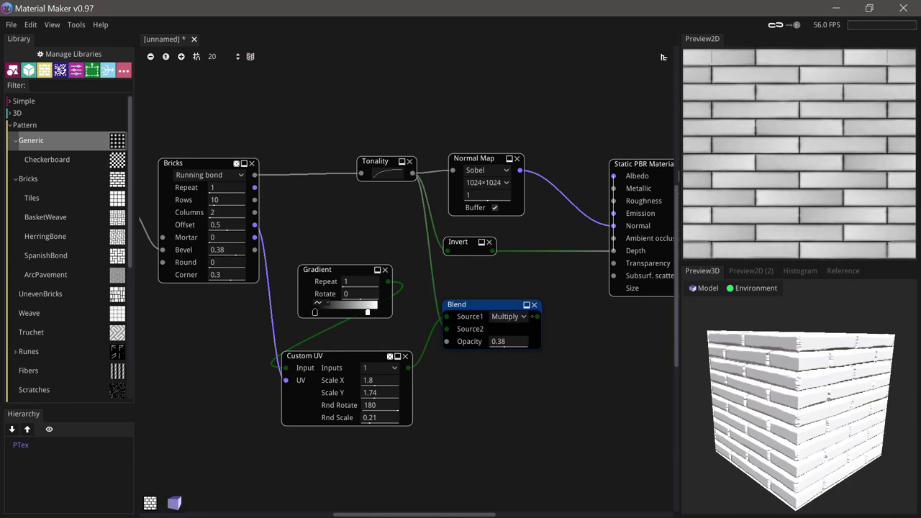
pyautogui.moveTo(517, 342)
pyautogui.mouseDown()
pyautogui.moveTo(528, 342)
pyautogui.moveTo(509, 342)
pyautogui.mouseUp()
# - Route the Blend output into both the Invert and Normal Map nodes, replacing their links from Tonality
pyautogui.moveTo(606, 332); pyautogui.dragTo(561, 347, button='middle')
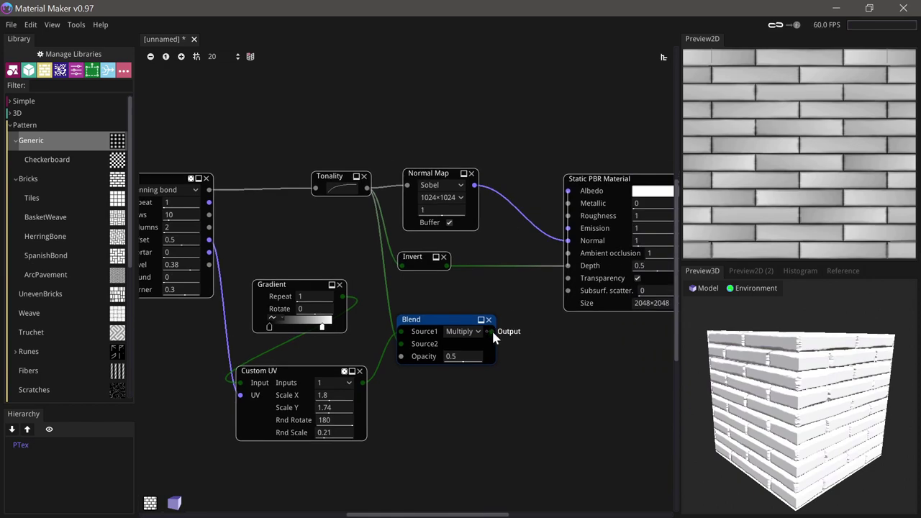
pyautogui.moveTo(488, 331); pyautogui.dragTo(401, 265)
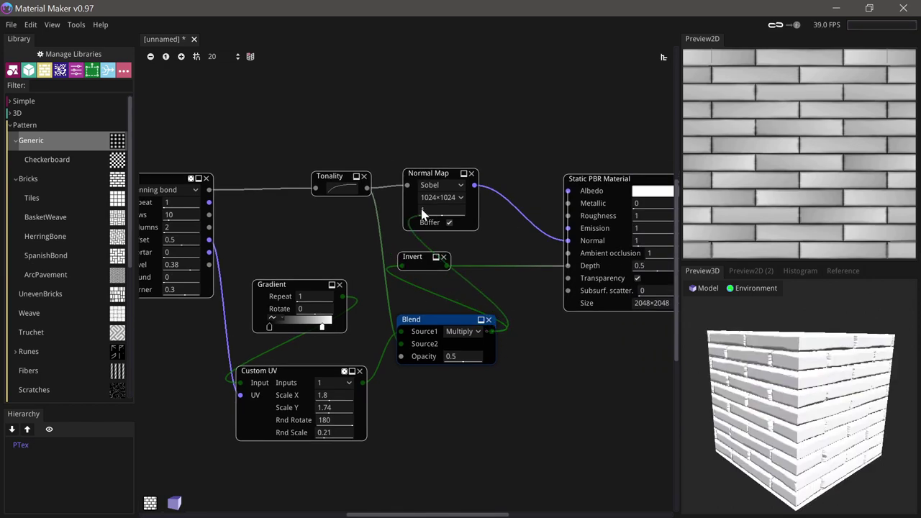
pyautogui.moveTo(423, 210); pyautogui.dragTo(408, 185)
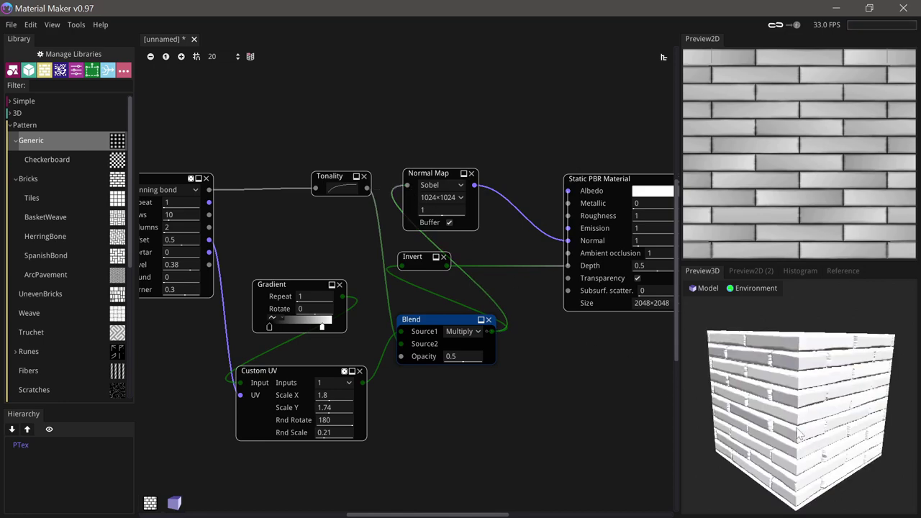
pyautogui.moveTo(794, 433)
pyautogui.mouseDown()
pyautogui.moveTo(853, 410)
pyautogui.moveTo(786, 392)
pyautogui.moveTo(797, 433)
pyautogui.mouseUp()
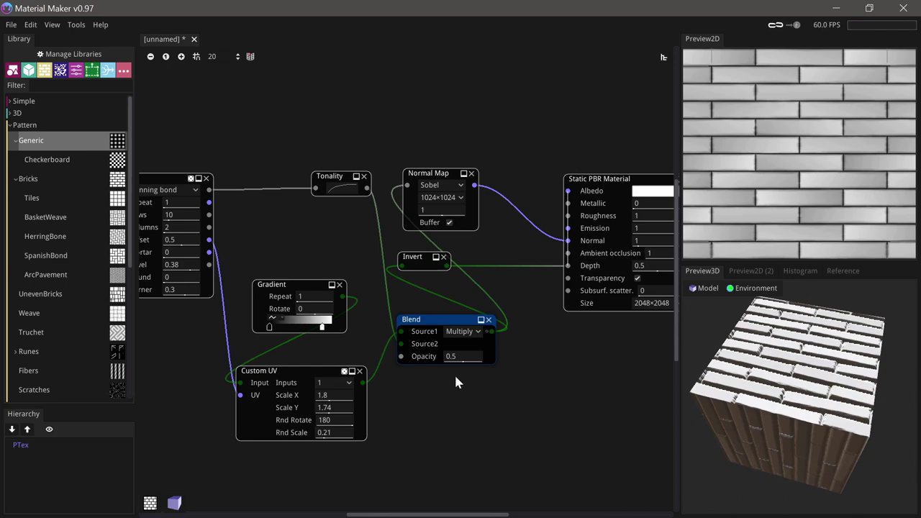
# - Set the Blend node's Opacity to 0.75 and inspect the brick surface closely in the 3D preview
pyautogui.moveTo(453, 356); pyautogui.dragTo(473, 357)
pyautogui.moveTo(800, 407); pyautogui.dragTo(788, 345)
pyautogui.scroll(5, 800, 407)
pyautogui.moveTo(856, 360); pyautogui.dragTo(812, 410)
pyautogui.scroll(-5, 790, 417)
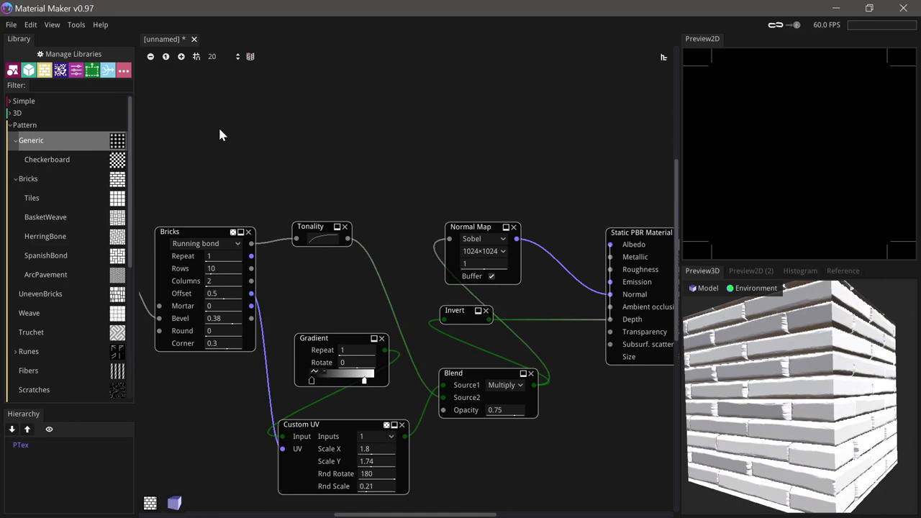
# - Add an FBM noise node and place it above the Bricks node
pyautogui.rightClick(222, 129)
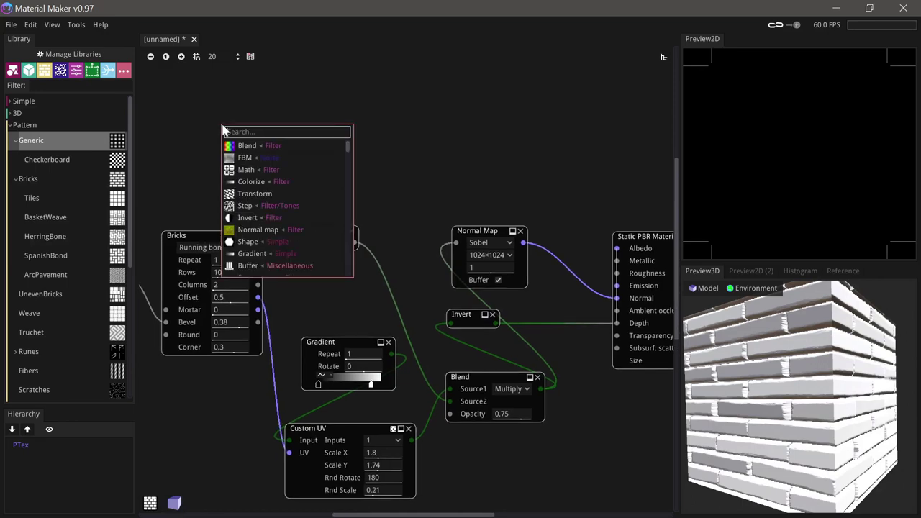
pyautogui.write('fbm')
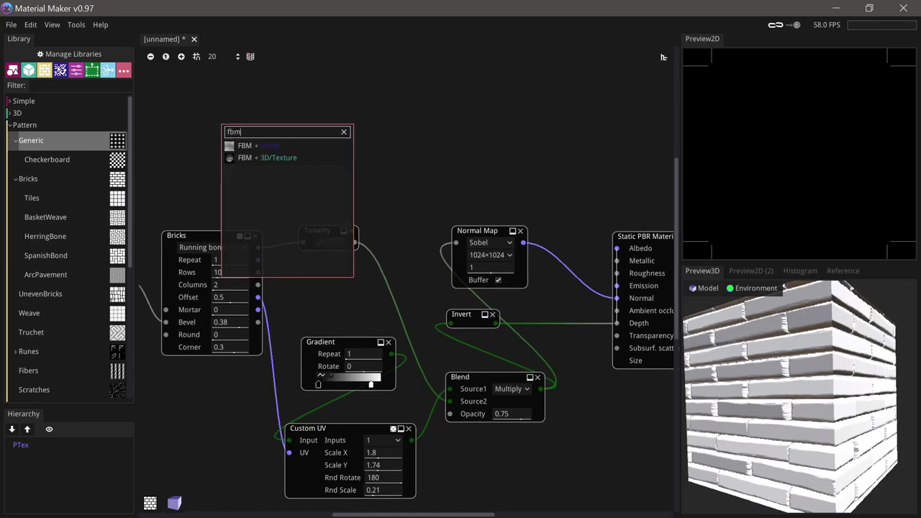
pyautogui.click(243, 146)
pyautogui.moveTo(328, 125); pyautogui.dragTo(224, 111)
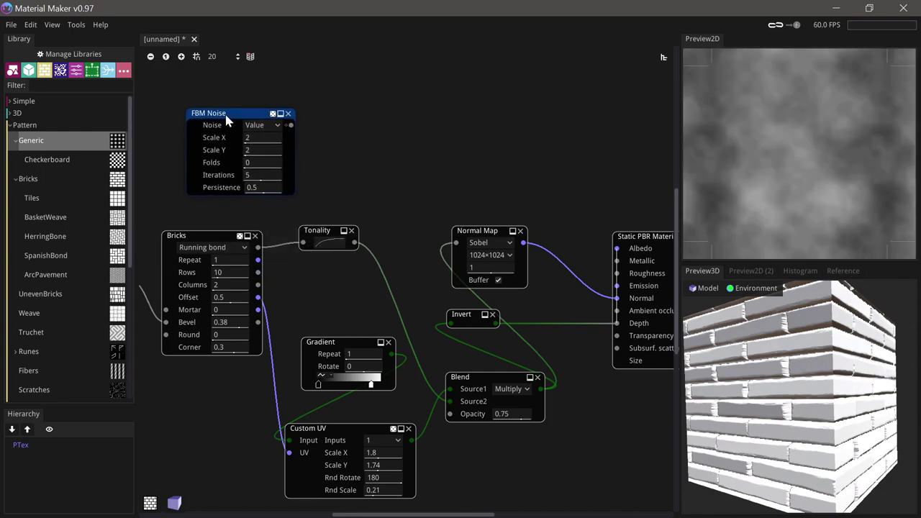
# - Configure the FBM Noise node with Perlin noise, Scale X 1, Scale Y 20 and Folds 1
pyautogui.click(249, 122)
pyautogui.click(254, 147)
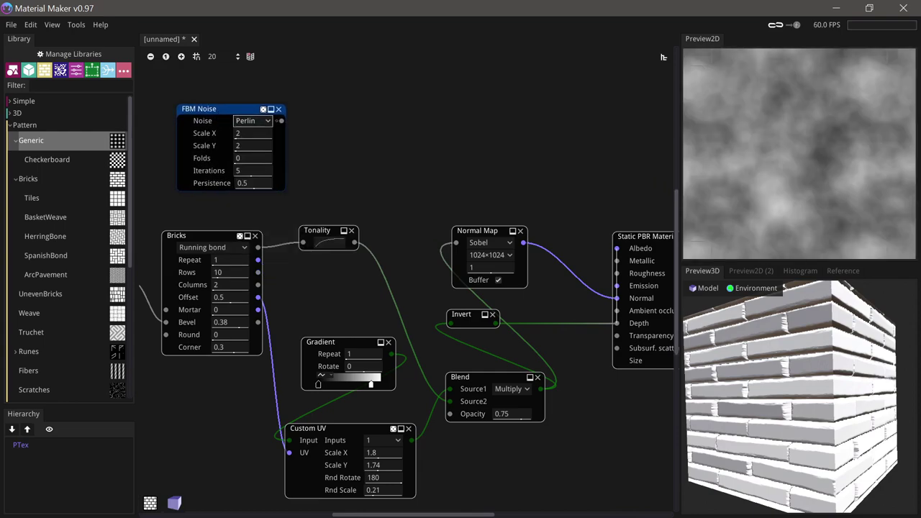
pyautogui.moveTo(254, 129)
pyautogui.mouseDown()
pyautogui.moveTo(232, 131)
pyautogui.moveTo(310, 144)
pyautogui.moveTo(323, 156)
pyautogui.mouseUp()
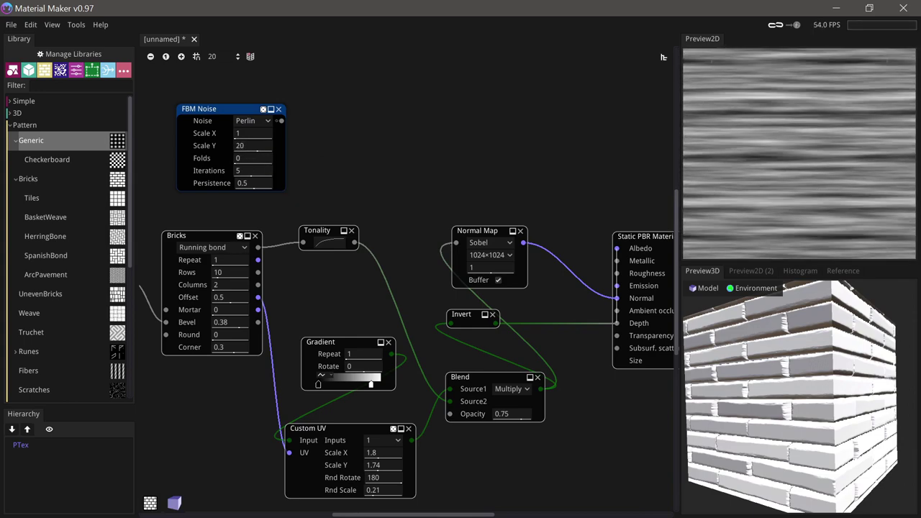
pyautogui.moveTo(253, 158); pyautogui.dragTo(301, 164)
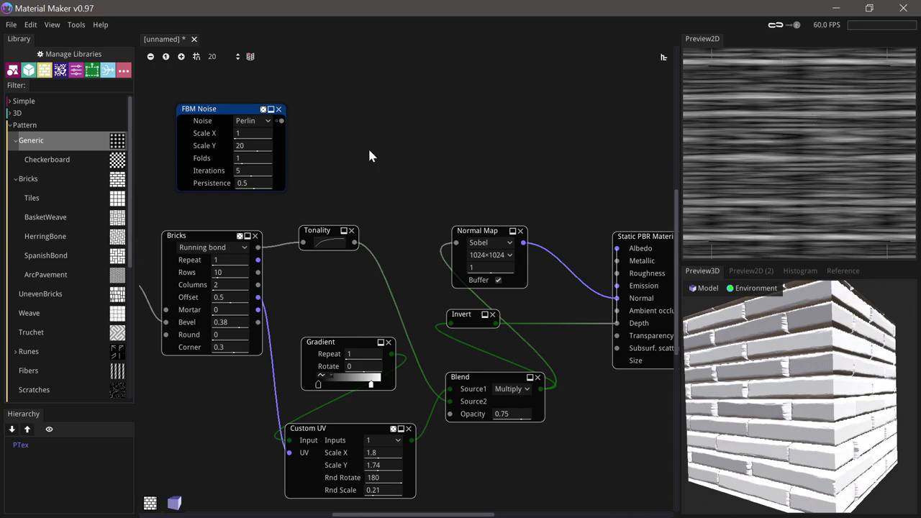
# - Add a Tones step node fed by the FBM Noise output, with Value 0.1 and Width 0.26
pyautogui.moveTo(282, 120)
pyautogui.mouseDown()
pyautogui.moveTo(358, 138)
pyautogui.moveTo(322, 133)
pyautogui.moveTo(325, 142)
pyautogui.moveTo(368, 125)
pyautogui.moveTo(379, 136)
pyautogui.moveTo(289, 137)
pyautogui.mouseUp()
pyautogui.write('ste')
pyautogui.click(352, 156)
pyautogui.moveTo(346, 135); pyautogui.dragTo(390, 148)
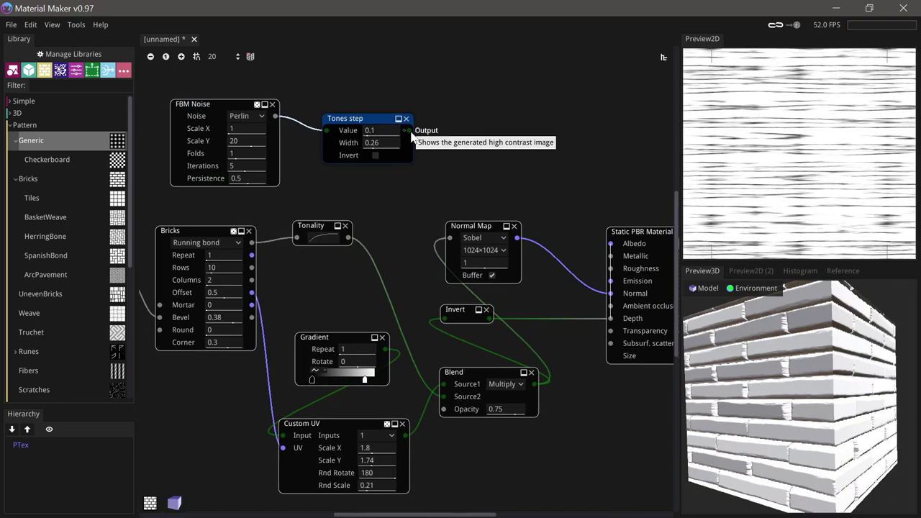
# - Add a second Blend node with Tones step feeding Source1 and Tonality feeding Source2
pyautogui.moveTo(407, 130); pyautogui.dragTo(445, 164)
pyautogui.write('blend')
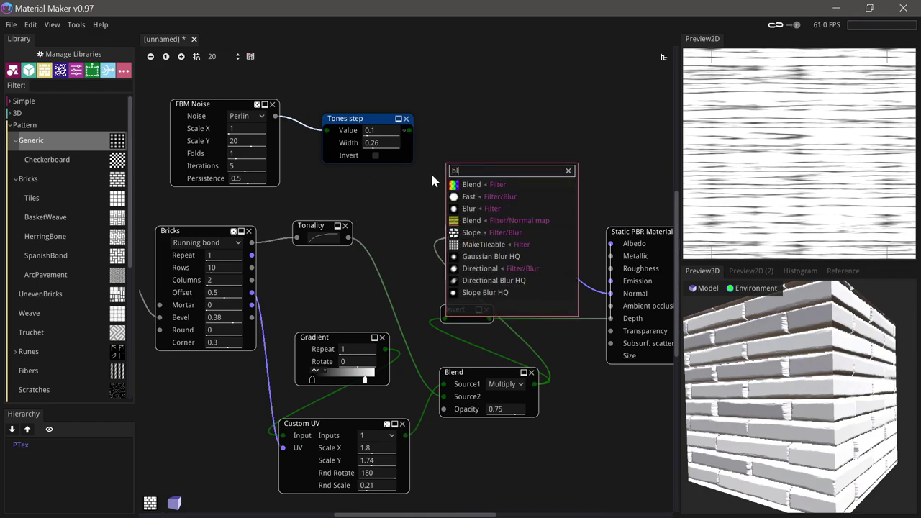
pyautogui.click(477, 185)
pyautogui.moveTo(468, 151); pyautogui.dragTo(464, 150)
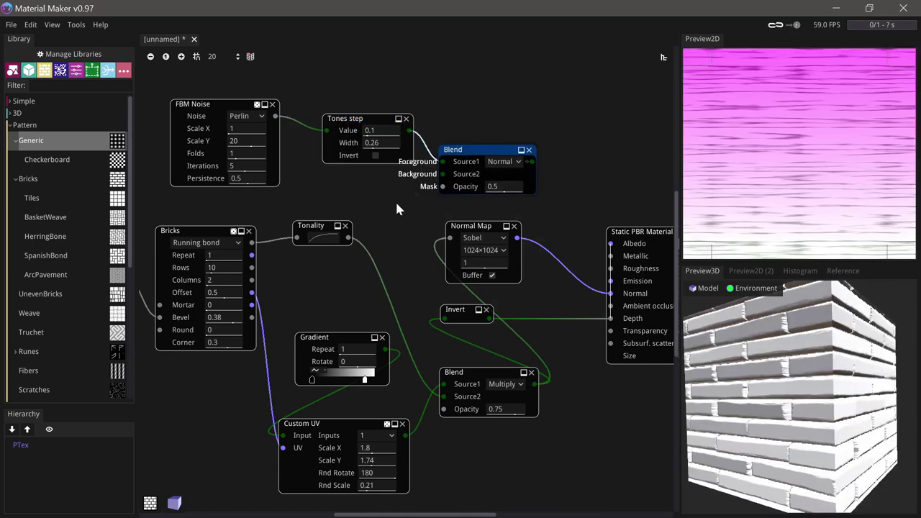
pyautogui.moveTo(348, 237); pyautogui.dragTo(444, 175)
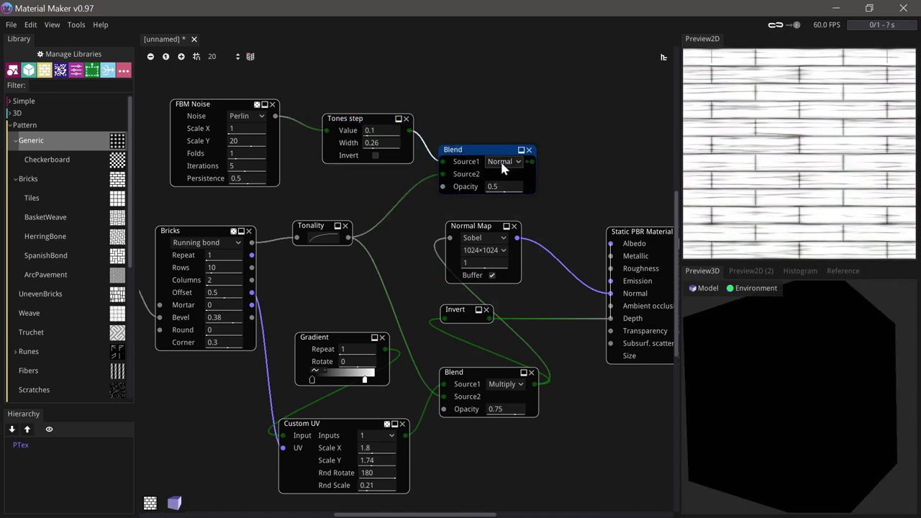
# - Set the second Blend node's mode to Multiply and its Opacity to 0.16
pyautogui.click(504, 161)
pyautogui.click(511, 195)
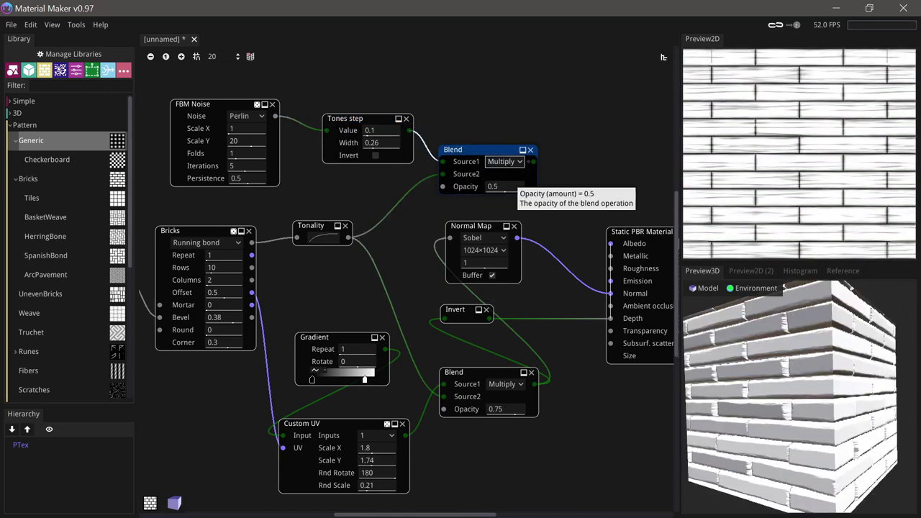
pyautogui.moveTo(509, 187); pyautogui.dragTo(492, 187)
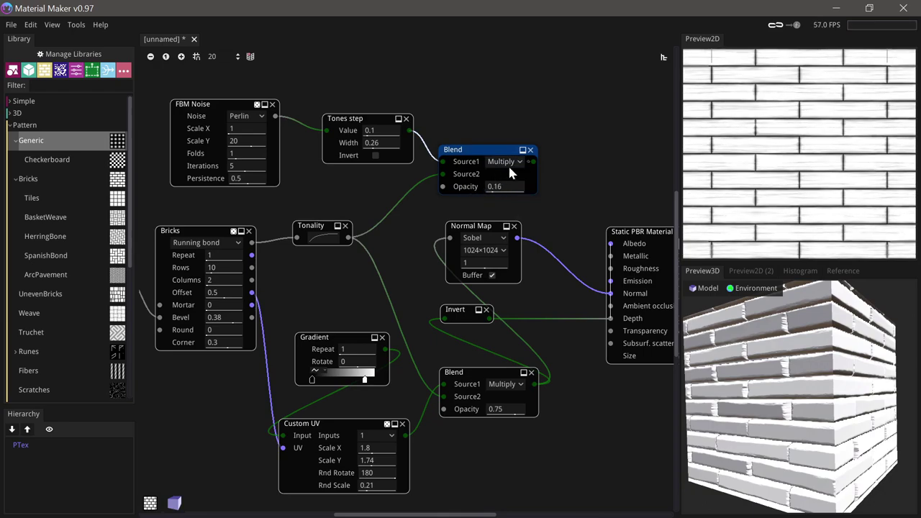
# - Feed the second Blend, placed below Tonality, into the first Blend's Source2 and set its Opacity to 0.08
pyautogui.moveTo(532, 161); pyautogui.dragTo(445, 397)
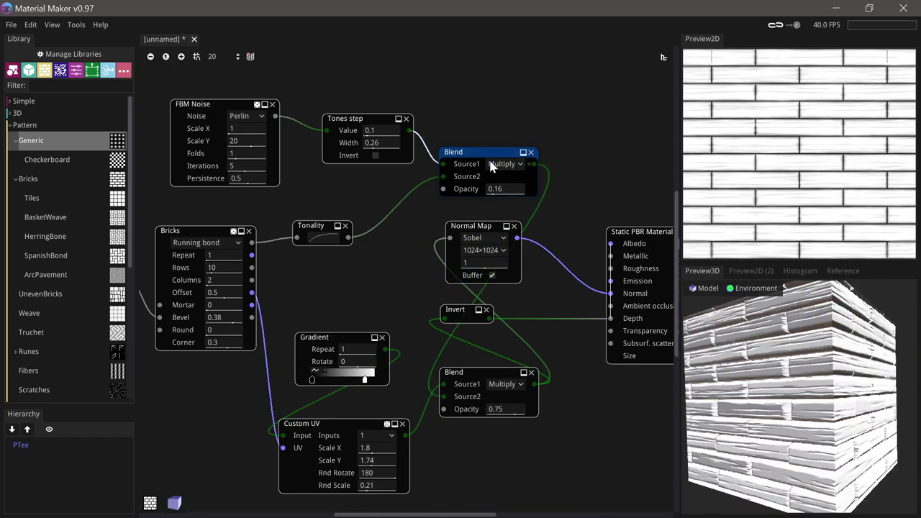
pyautogui.moveTo(504, 154); pyautogui.dragTo(350, 279)
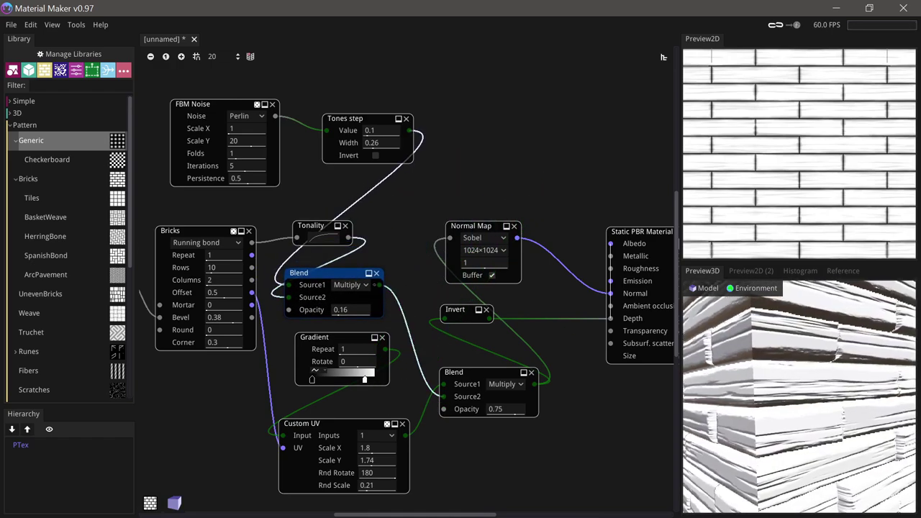
pyautogui.moveTo(361, 311); pyautogui.dragTo(358, 311)
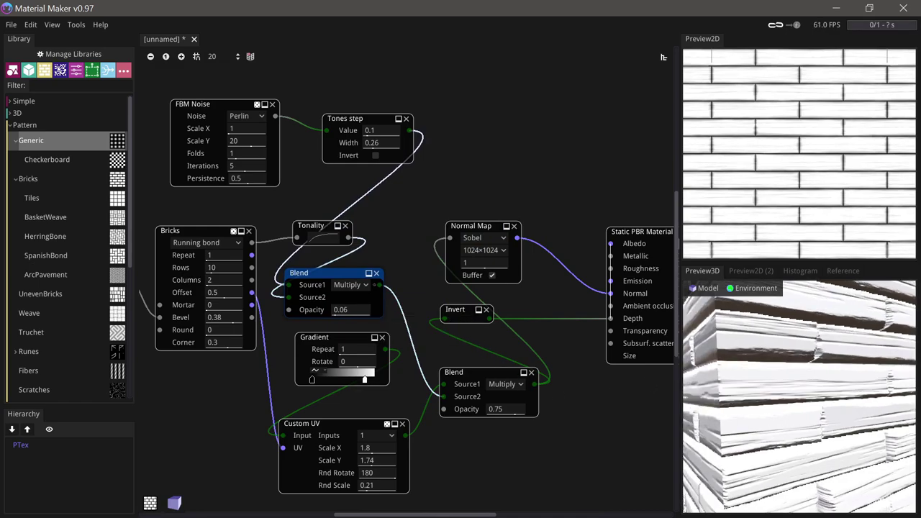
pyautogui.moveTo(745, 425); pyautogui.dragTo(806, 420)
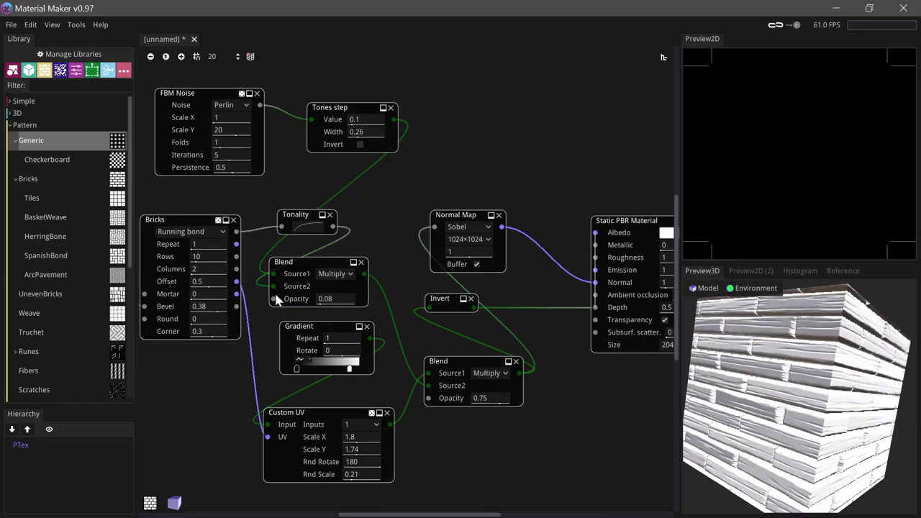
# - Add a Colorize node above the Normal Map, fed by the Bricks node's second output, and preview it
pyautogui.moveTo(237, 244); pyautogui.dragTo(466, 162)
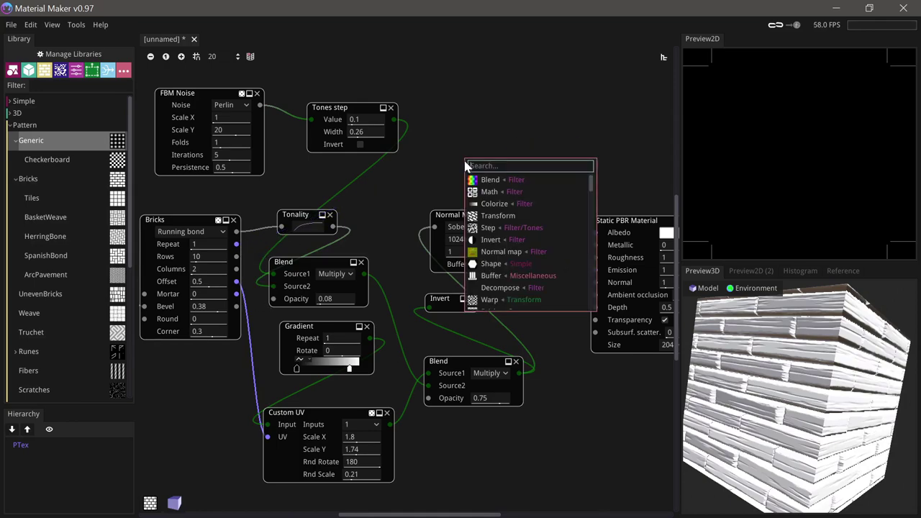
pyautogui.write('c')
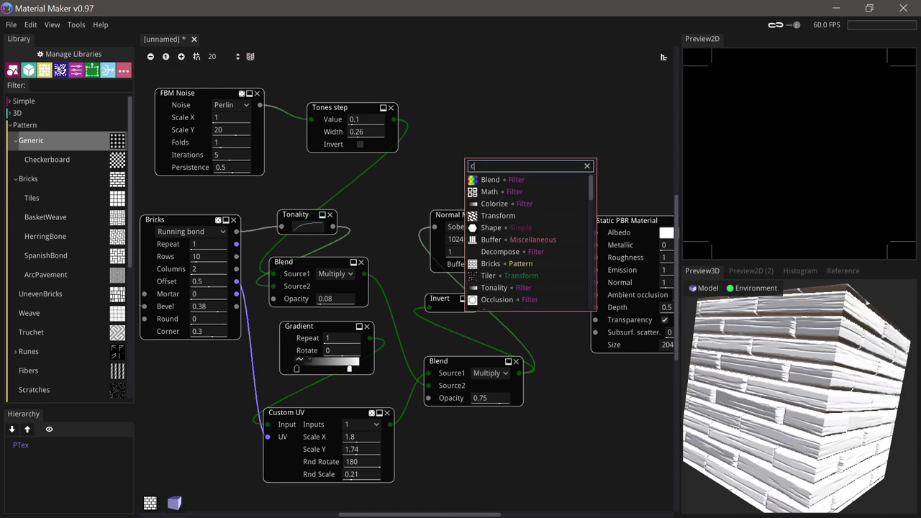
pyautogui.write('olo')
pyautogui.click(501, 179)
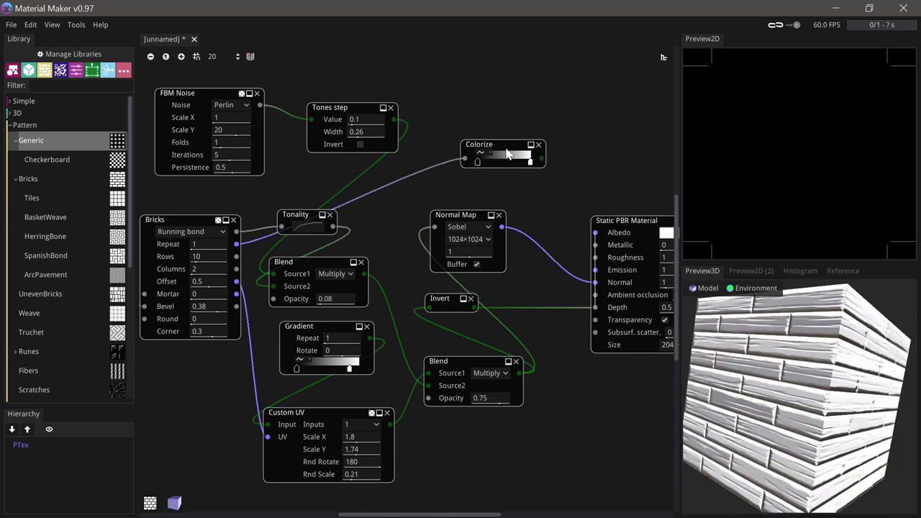
pyautogui.moveTo(530, 142); pyautogui.dragTo(529, 144)
# - Recolour the Colorize gradient's white end stop to brown 976000
pyautogui.doubleClick(547, 164)
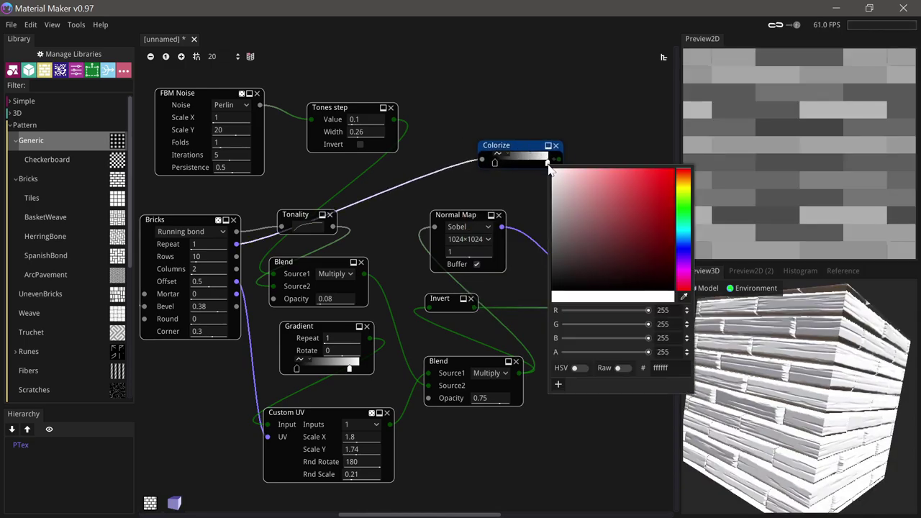
pyautogui.click(686, 189)
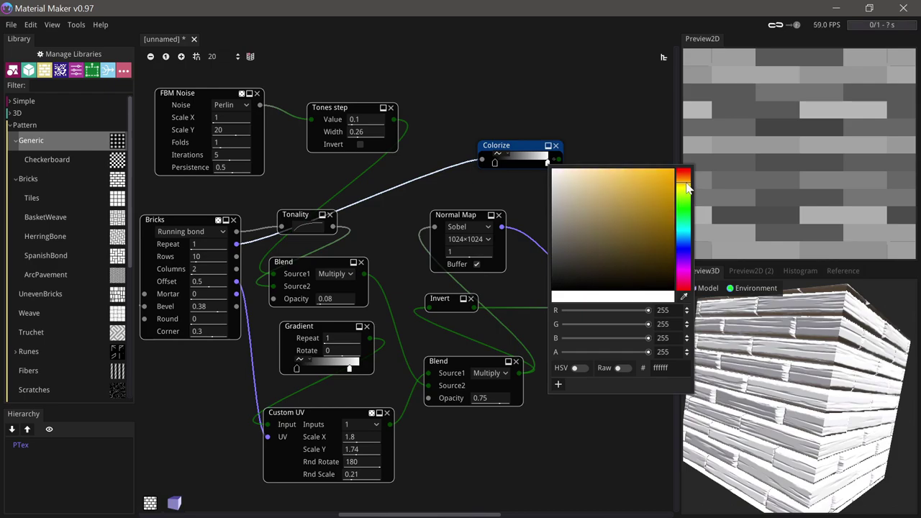
pyautogui.click(668, 217)
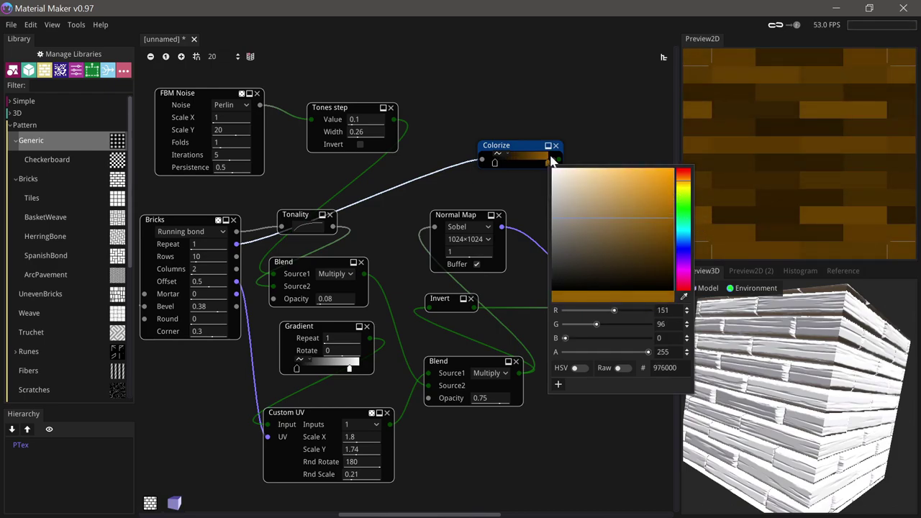
# - Recolour the Colorize gradient's black start stop to a light golden orange and feed Colorize into the material's Albedo
pyautogui.doubleClick(494, 162)
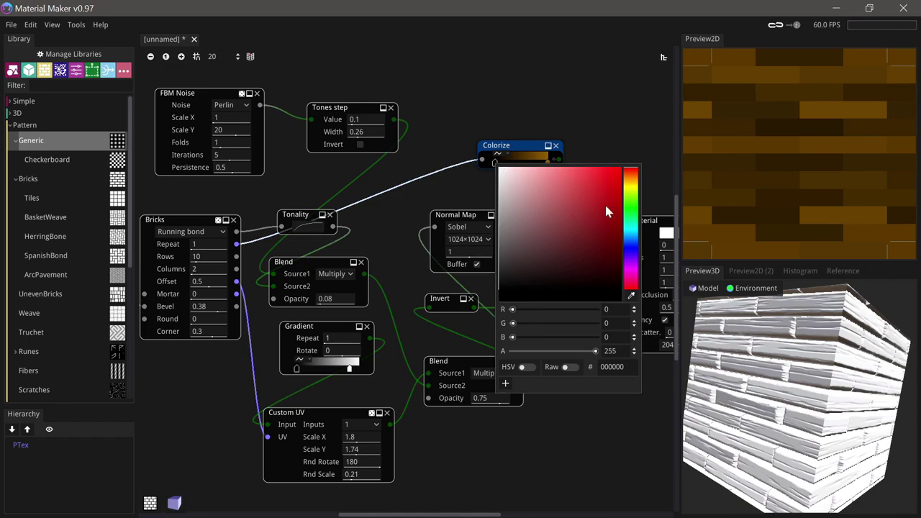
pyautogui.click(636, 184)
pyautogui.moveTo(621, 188); pyautogui.dragTo(588, 188)
pyautogui.click(590, 143)
pyautogui.moveTo(558, 159); pyautogui.dragTo(594, 232)
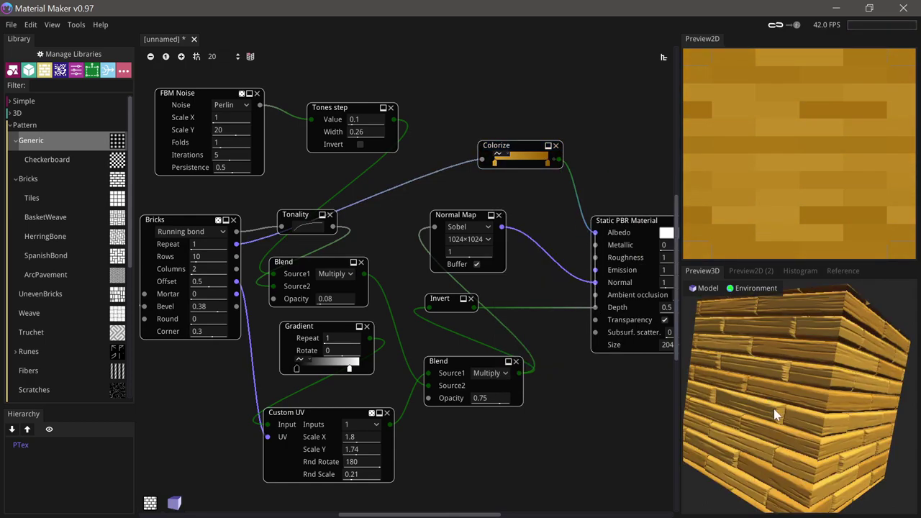
pyautogui.moveTo(741, 403); pyautogui.dragTo(789, 403)
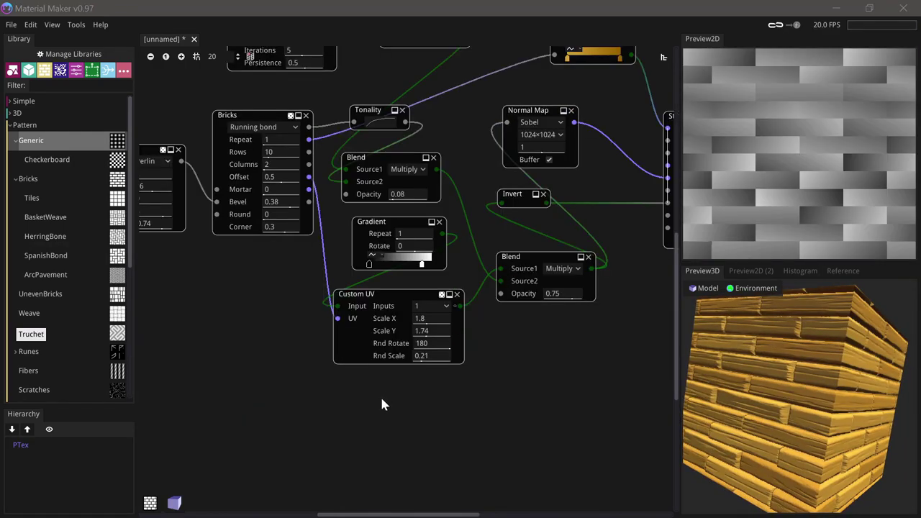
# - Add a second Custom UV node below the first, with the Bricks node's Corner UV output feeding its UV input
pyautogui.moveTo(381, 398); pyautogui.dragTo(388, 392, button='middle')
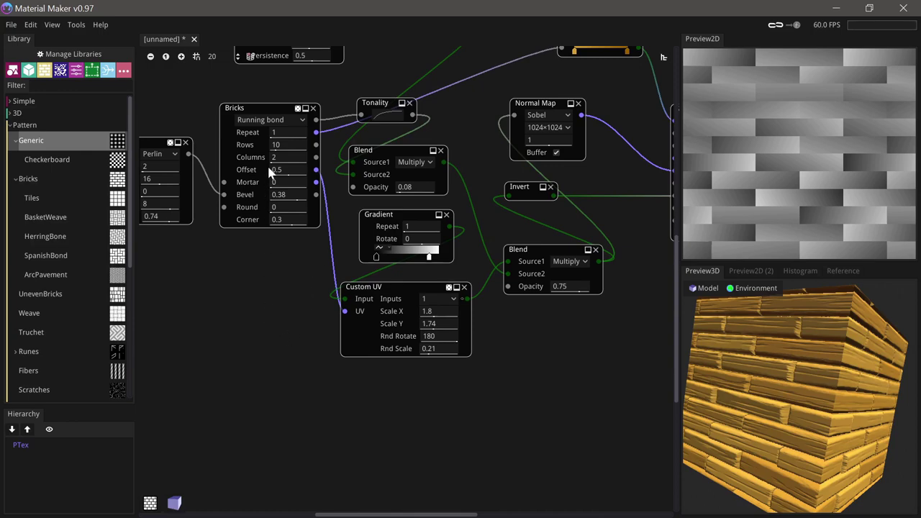
pyautogui.moveTo(319, 173)
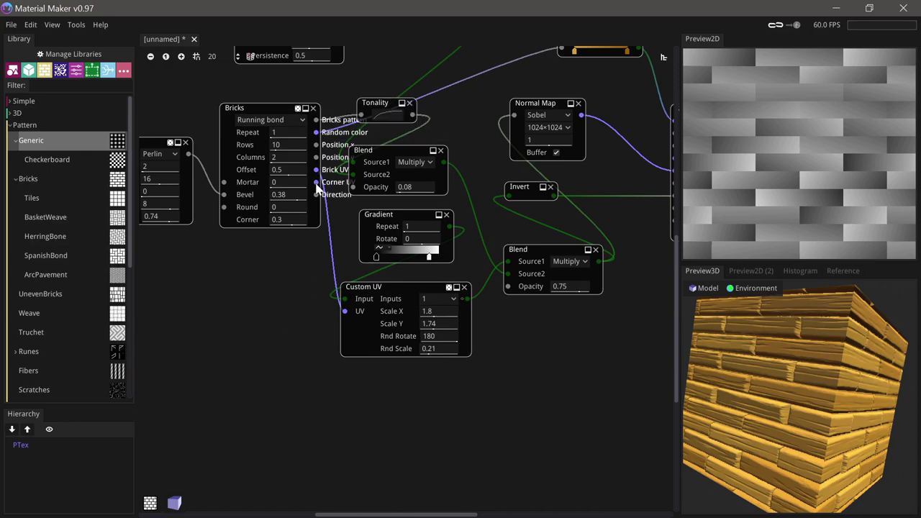
pyautogui.moveTo(316, 187); pyautogui.dragTo(301, 417)
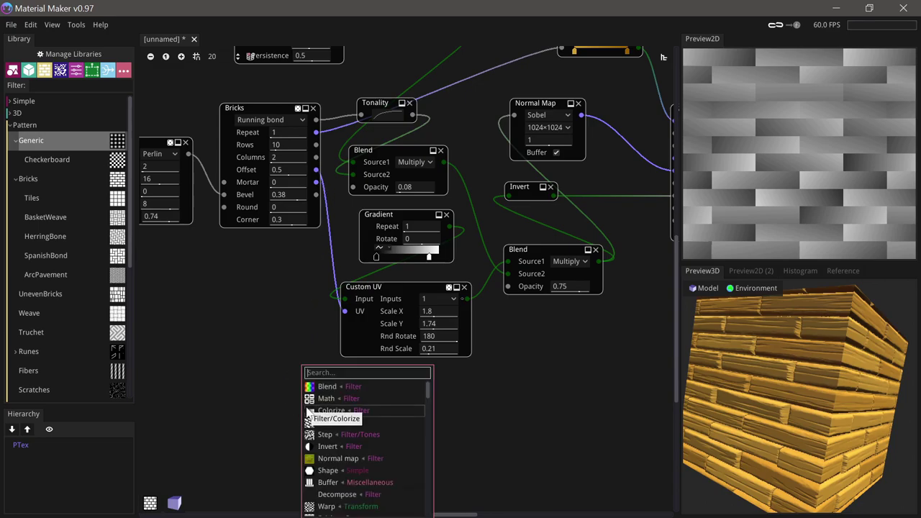
pyautogui.write('custom')
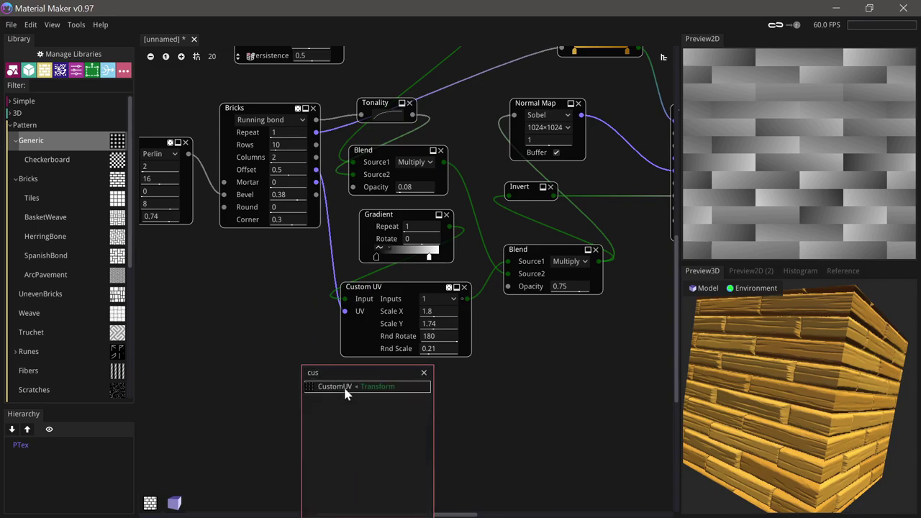
pyautogui.click(346, 389)
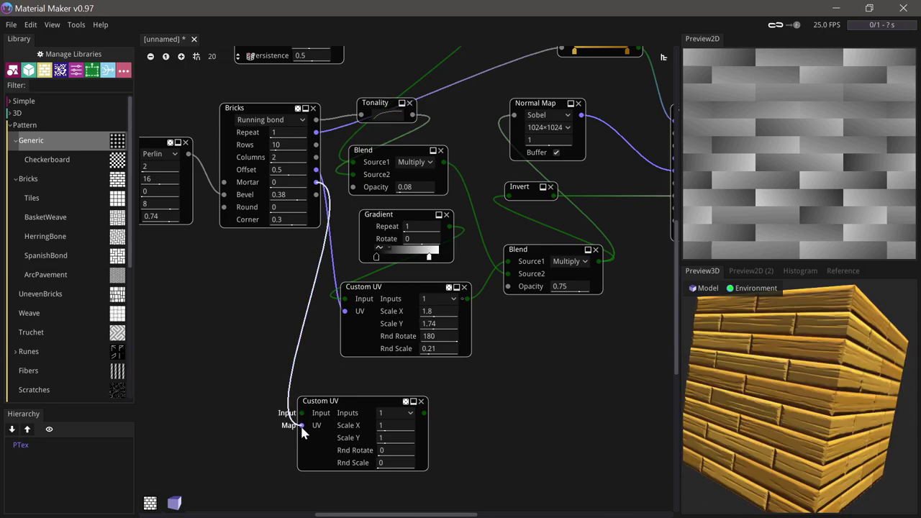
pyautogui.moveTo(342, 407); pyautogui.dragTo(344, 419)
pyautogui.scroll(-2, 308, 344)
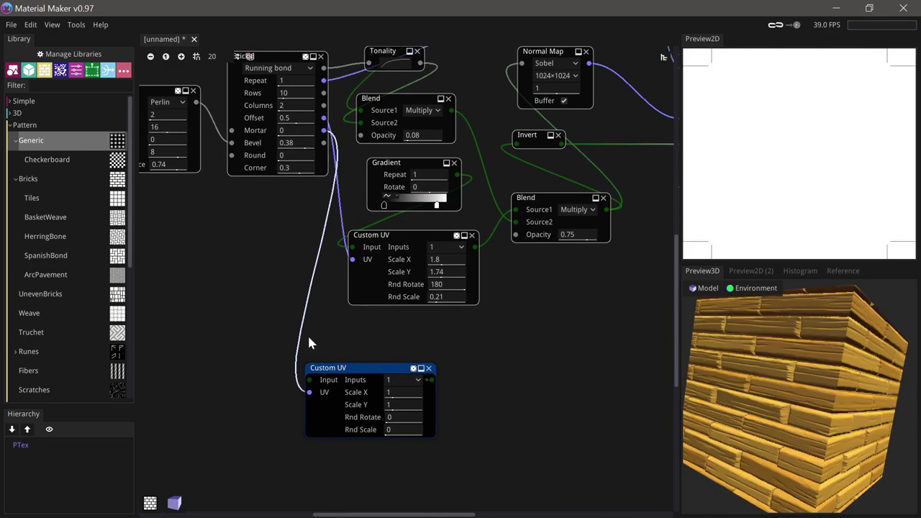
# - Add a Circle Shape node with radius 1 and edge width 0.32, feeding the new Custom UV's Input, and preview the result
pyautogui.rightClick(221, 334)
pyautogui.write('sha')
pyautogui.press('Return')
pyautogui.moveTo(232, 335); pyautogui.dragTo(237, 338)
pyautogui.click(246, 346)
pyautogui.click(253, 357)
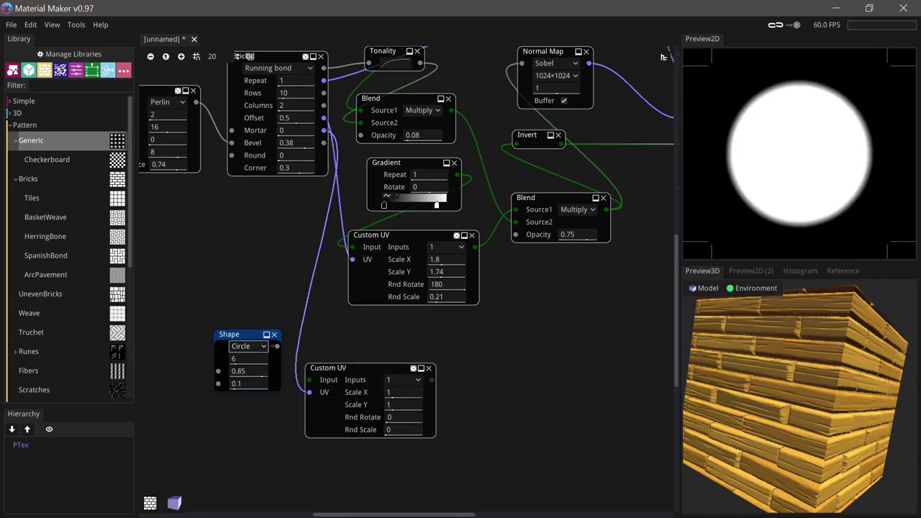
pyautogui.moveTo(252, 371)
pyautogui.mouseDown()
pyautogui.moveTo(270, 371)
pyautogui.moveTo(260, 383)
pyautogui.moveTo(268, 383)
pyautogui.moveTo(253, 384)
pyautogui.mouseUp()
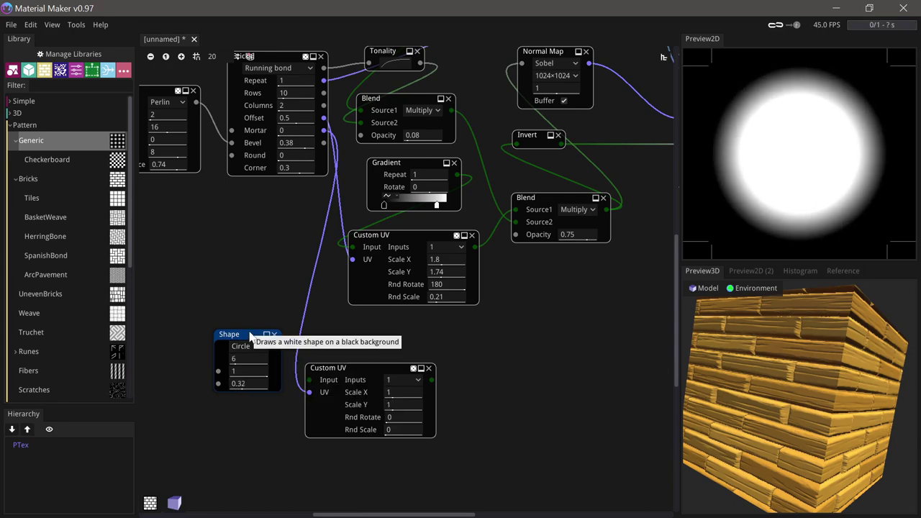
pyautogui.moveTo(252, 334); pyautogui.dragTo(310, 380)
pyautogui.click(346, 369)
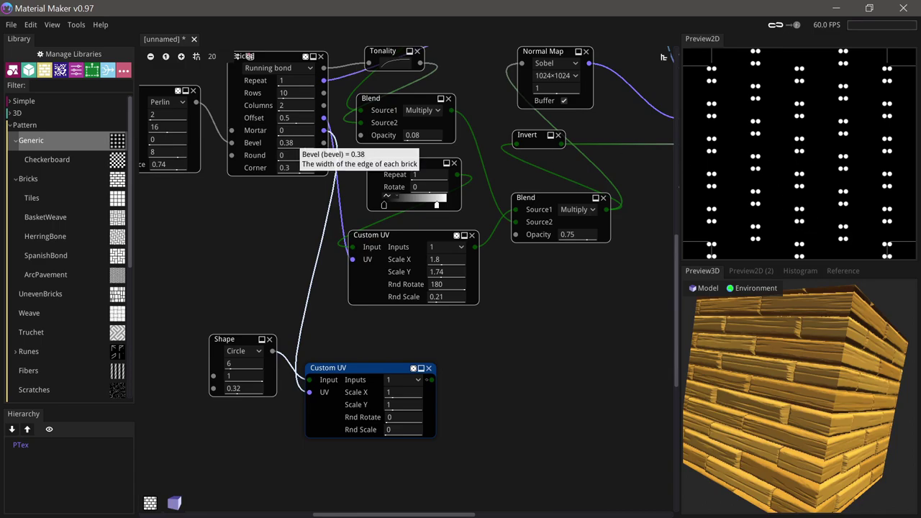
# - Adjust the corner dots by setting the Shape's radius to 0.55 and the Bricks node's Corner to 0.38
pyautogui.moveTo(296, 167); pyautogui.dragTo(296, 167)
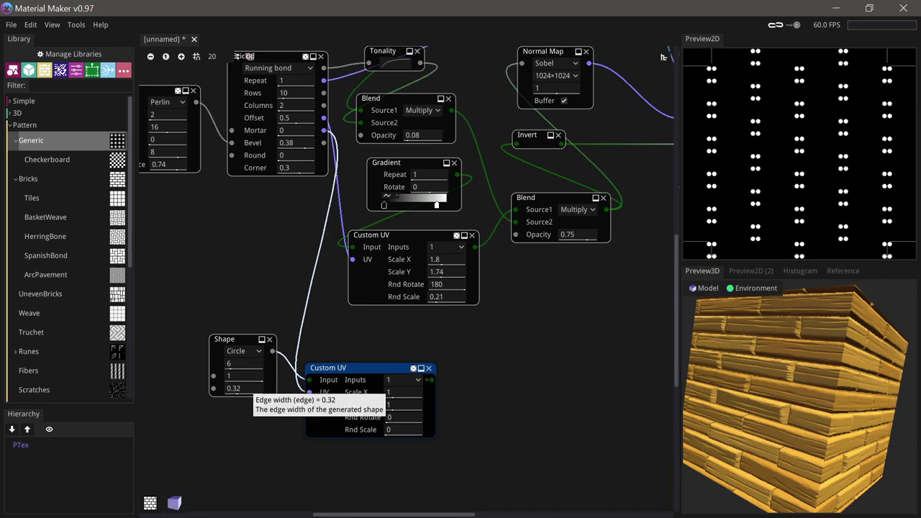
pyautogui.moveTo(261, 376); pyautogui.dragTo(251, 376)
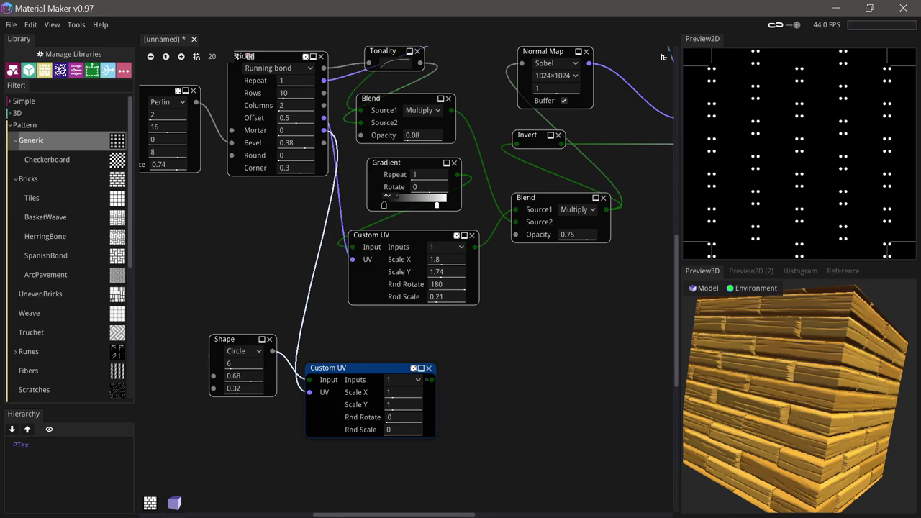
pyautogui.moveTo(297, 167); pyautogui.dragTo(302, 168)
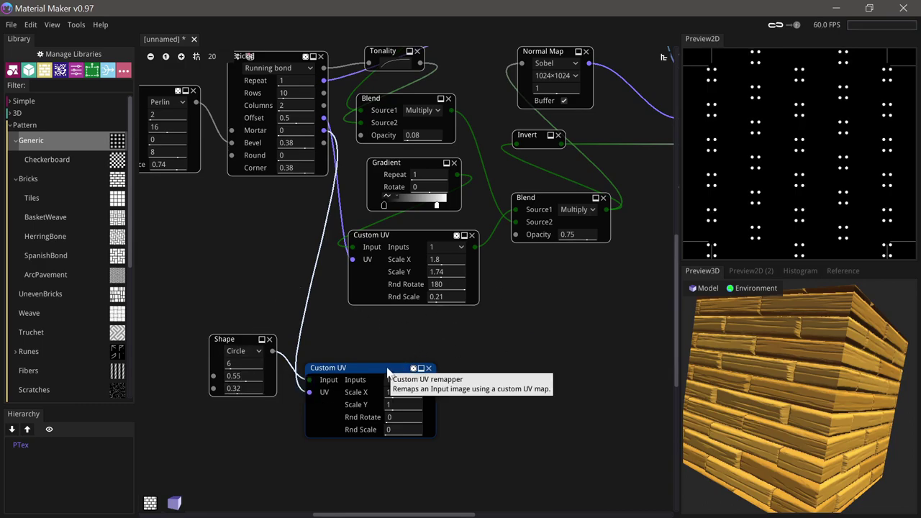
pyautogui.moveTo(387, 368); pyautogui.dragTo(391, 372)
pyautogui.moveTo(405, 336); pyautogui.dragTo(396, 315, button='middle')
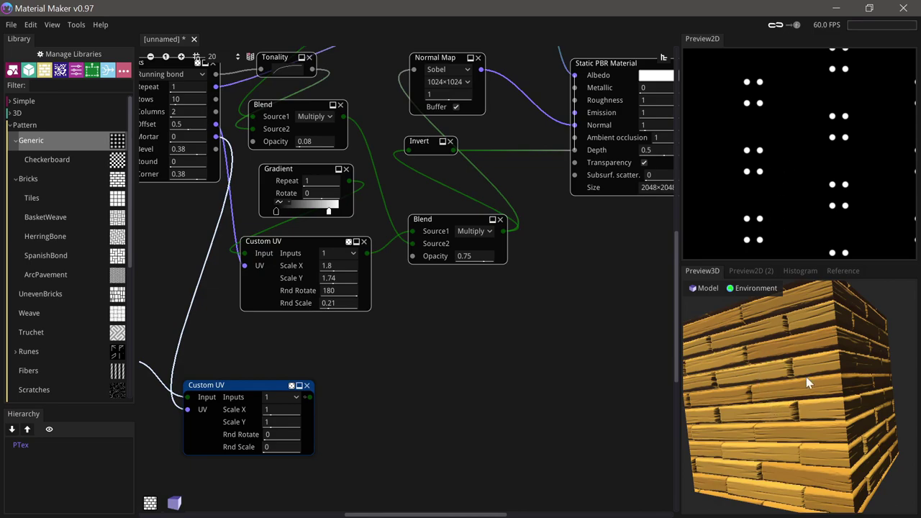
pyautogui.scroll(3, 805, 380)
pyautogui.moveTo(242, 380); pyautogui.dragTo(229, 363)
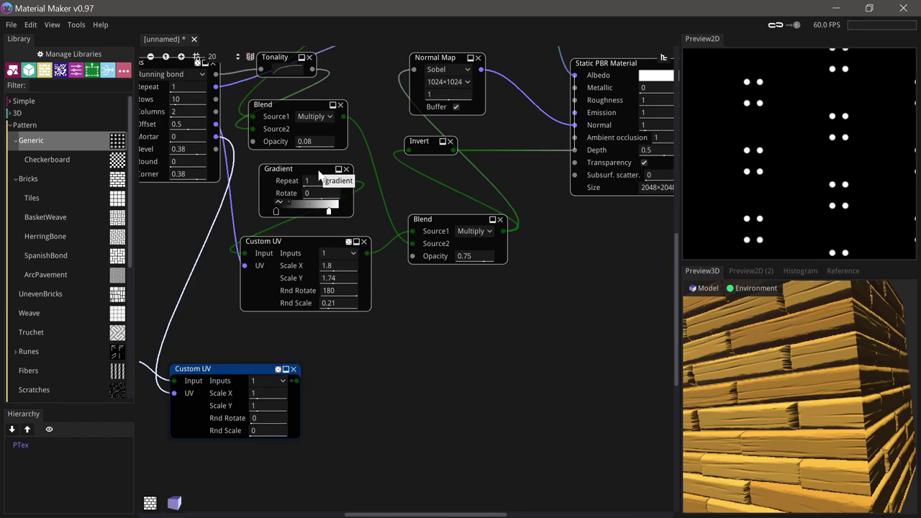
# - Add a Math node in A+B mode fed by the first Custom UV, with B set to 0.1
pyautogui.moveTo(329, 246); pyautogui.dragTo(326, 241)
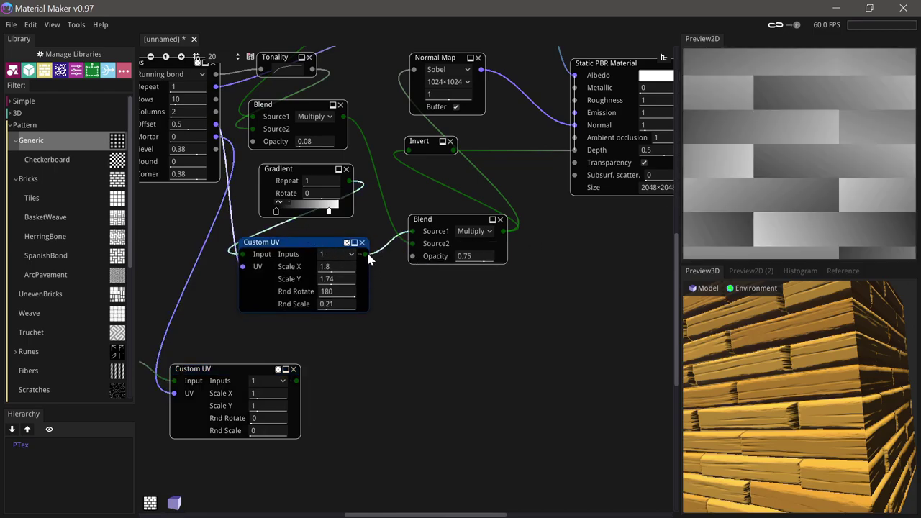
pyautogui.moveTo(383, 315); pyautogui.dragTo(377, 349)
pyautogui.write('math')
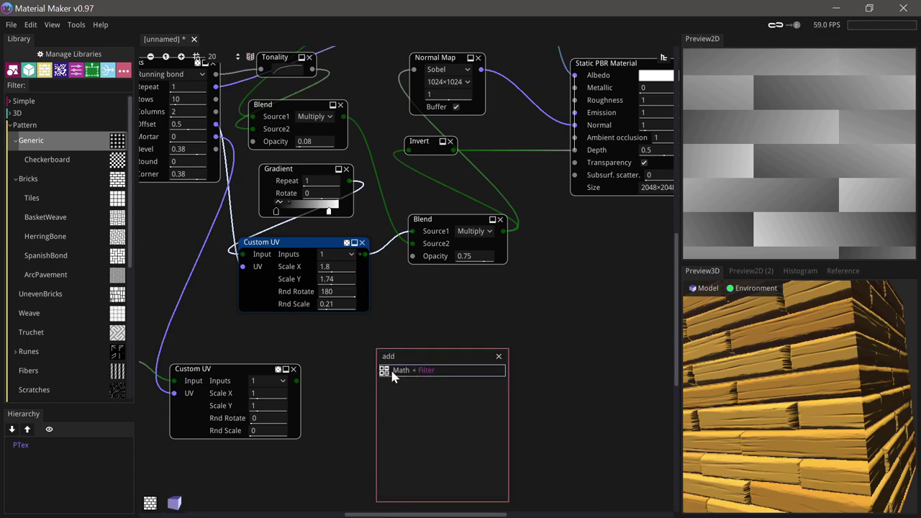
pyautogui.click(398, 370)
pyautogui.click(402, 360)
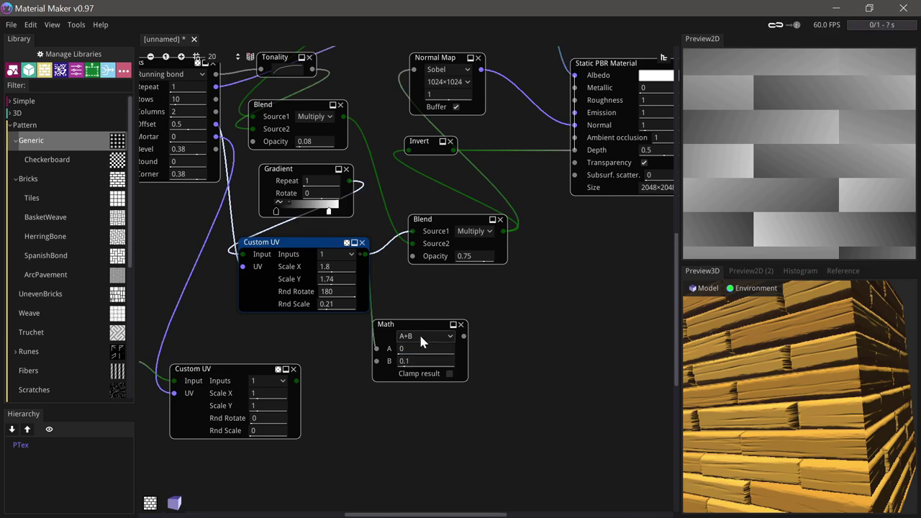
pyautogui.moveTo(420, 325); pyautogui.dragTo(403, 330)
pyautogui.scroll(-3, 352, 350)
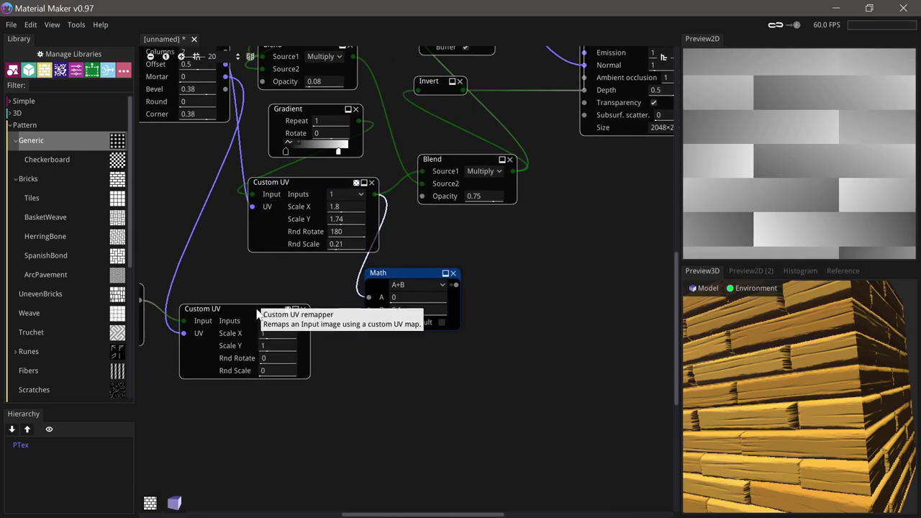
# - Add a Blend node beside the Math node, feed Math into its Source1 and set its mode to Multiply
pyautogui.moveTo(258, 312); pyautogui.dragTo(259, 358)
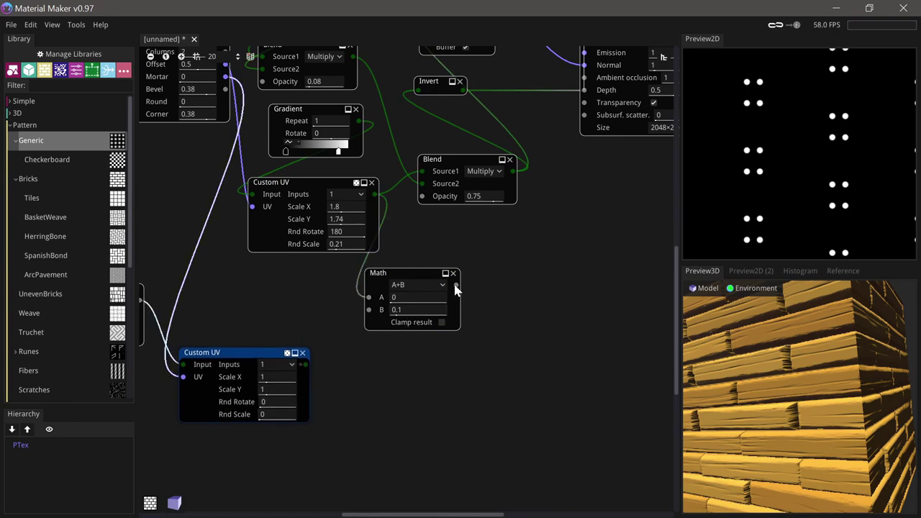
pyautogui.moveTo(457, 285); pyautogui.dragTo(483, 312)
pyautogui.write('blend')
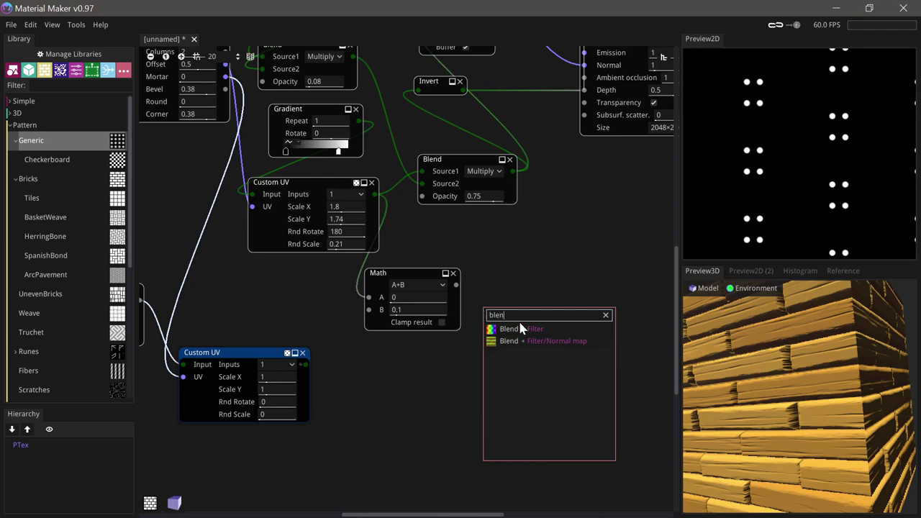
pyautogui.click(519, 328)
pyautogui.click(541, 308)
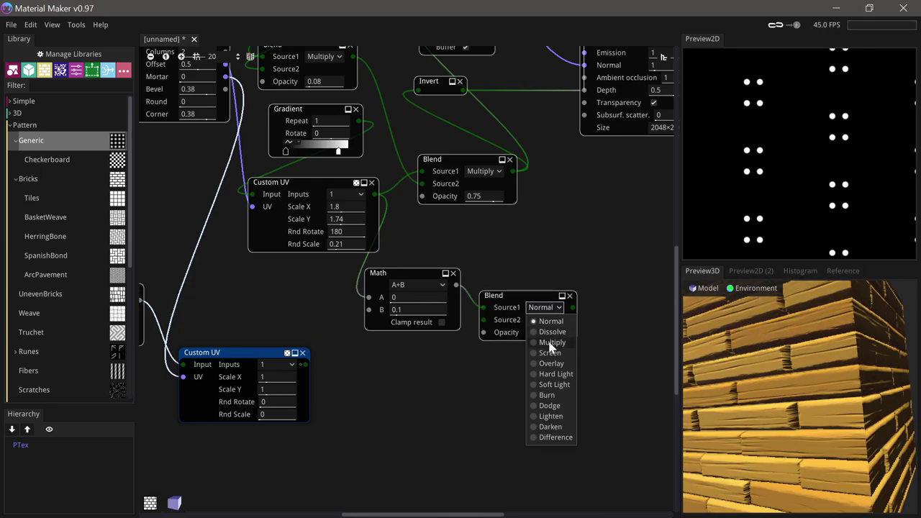
pyautogui.click(551, 343)
# - Set the new Blend's Opacity to 0.75, feed the corner-dot Custom UV into its Source2 and preview it
pyautogui.click(461, 165)
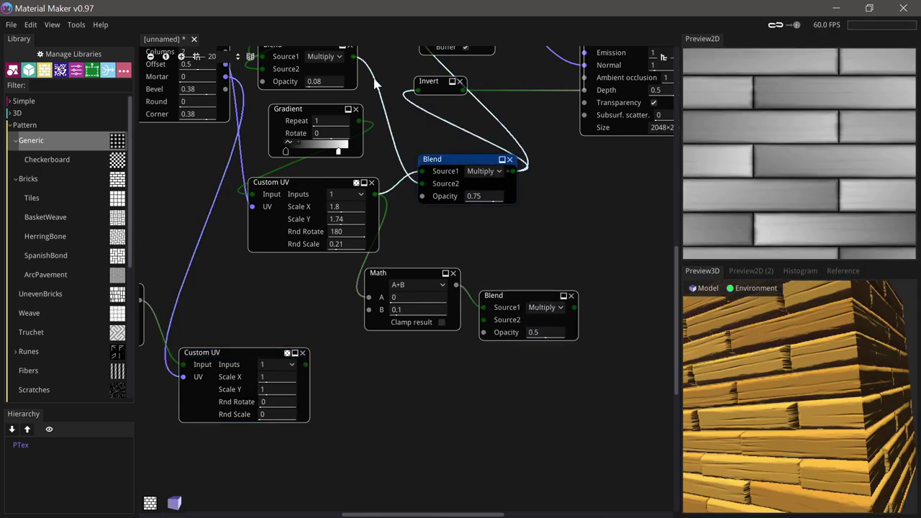
pyautogui.moveTo(516, 310); pyautogui.dragTo(519, 313)
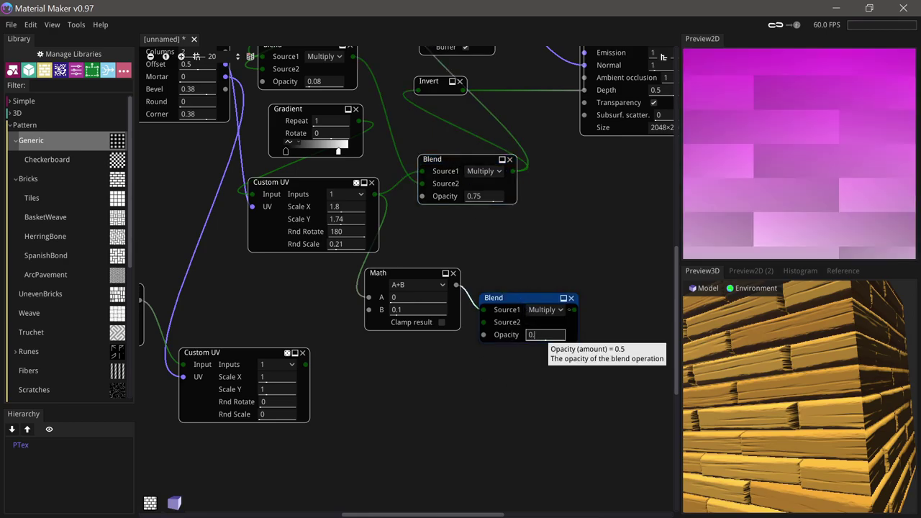
pyautogui.press('Return')
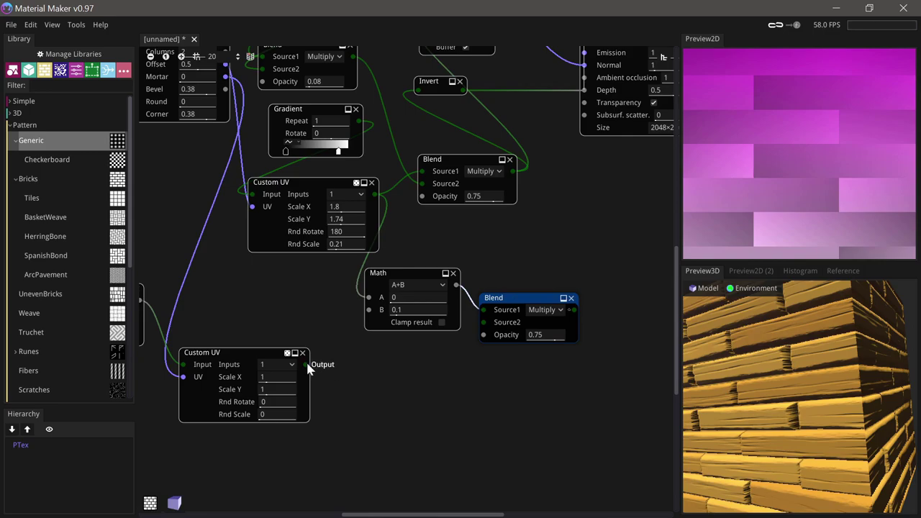
pyautogui.moveTo(306, 365); pyautogui.dragTo(482, 322)
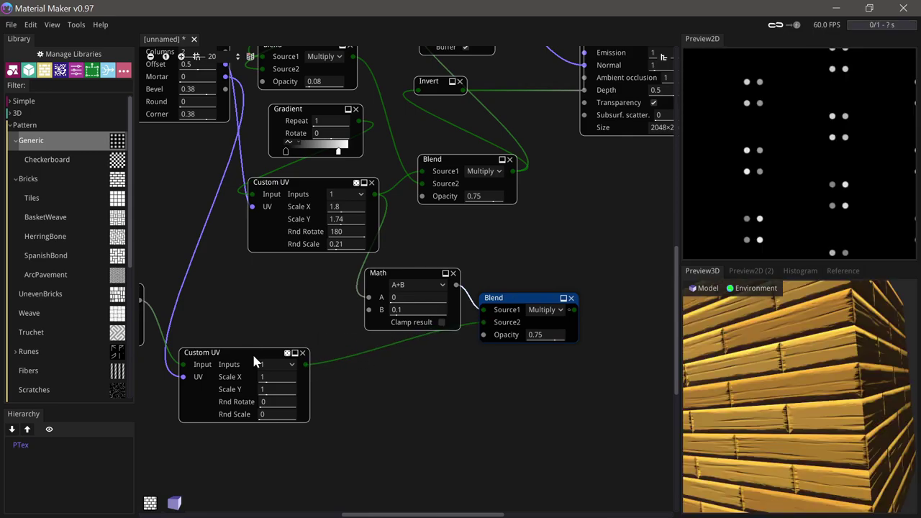
pyautogui.moveTo(252, 352); pyautogui.dragTo(261, 355)
pyautogui.click(516, 297)
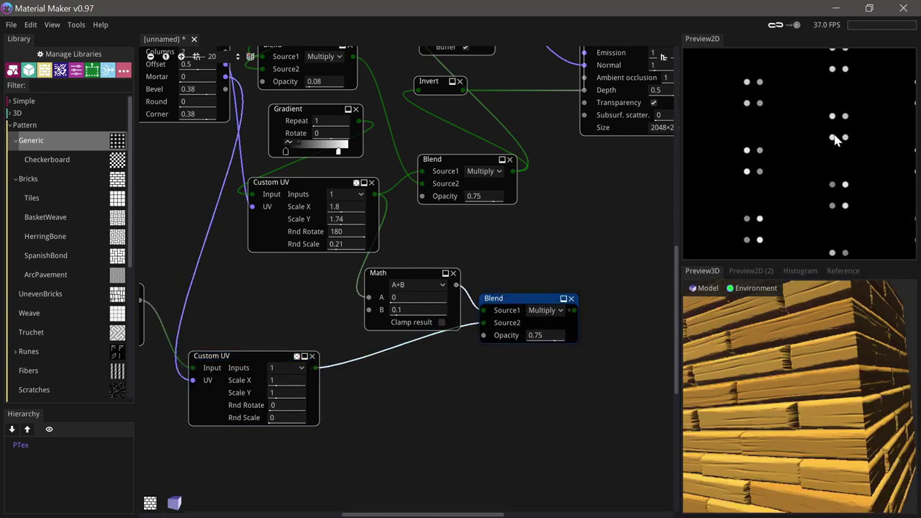
# - Preview the first Custom UV, Math and new Blend nodes in turn, and move that Blend below the Math node
pyautogui.click(320, 181)
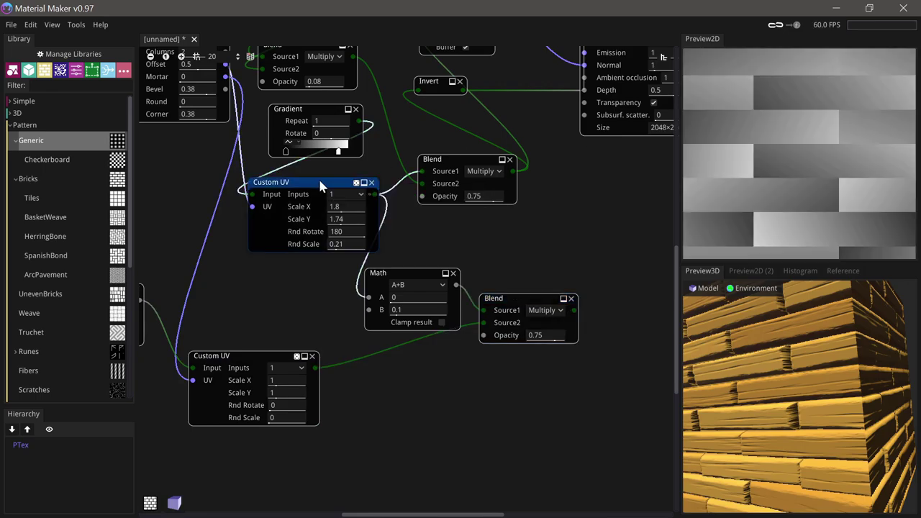
pyautogui.click(408, 277)
pyautogui.click(517, 302)
pyautogui.moveTo(517, 302); pyautogui.dragTo(401, 349, button='middle')
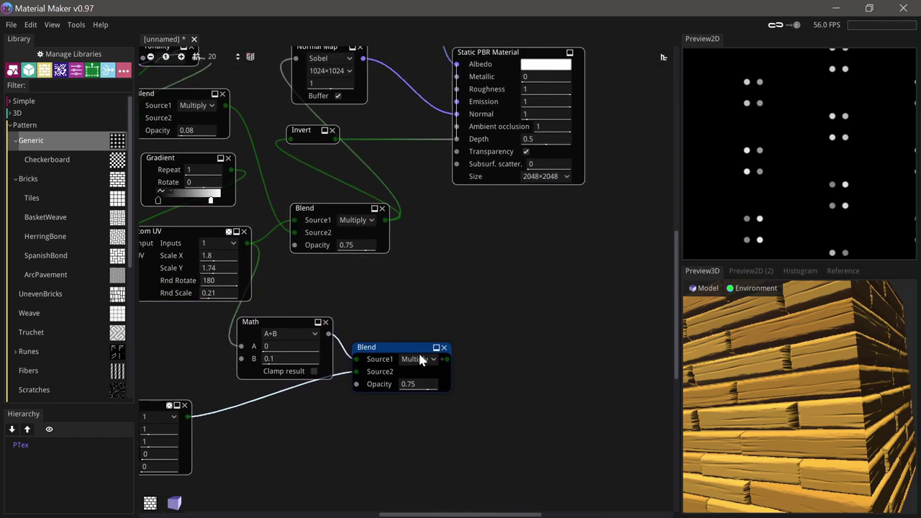
pyautogui.moveTo(401, 349); pyautogui.dragTo(391, 408)
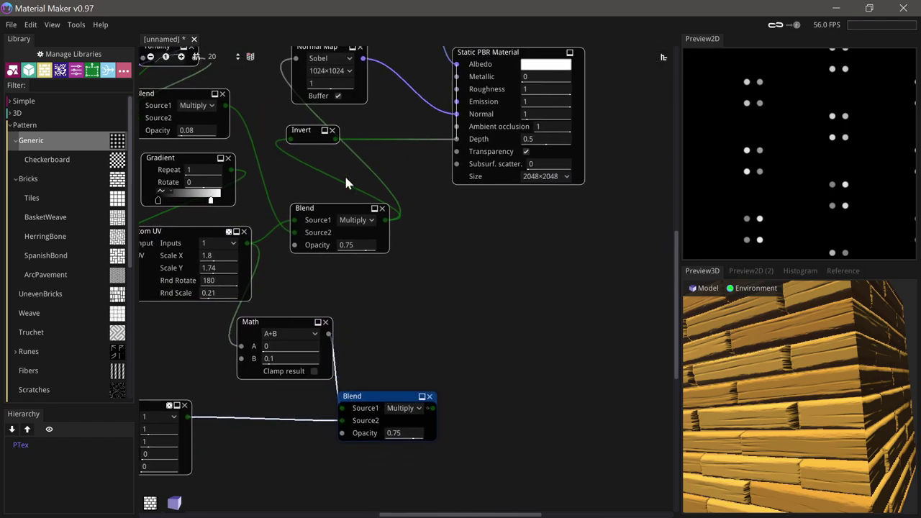
# - Add a Math node in max(A, B) mode, feeding the plank Blend into A and the corner-dot Blend into B
pyautogui.click(344, 216)
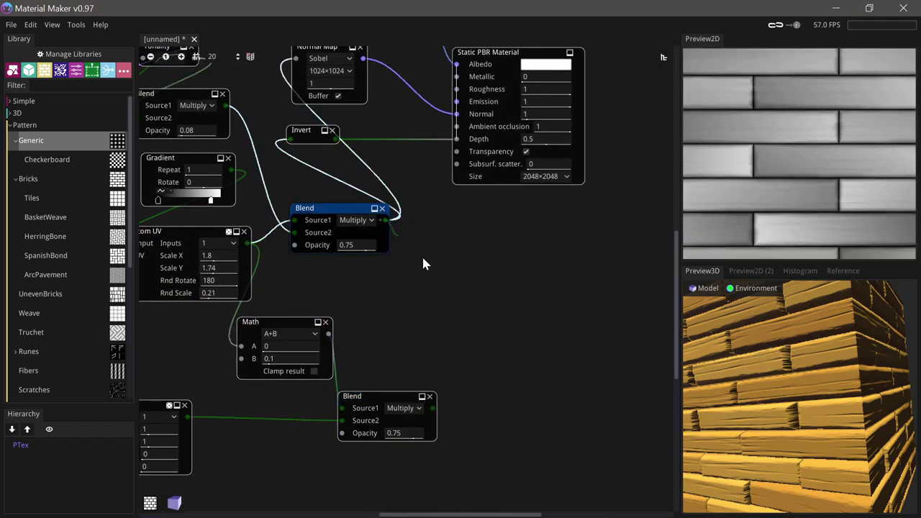
pyautogui.rightClick(438, 279)
pyautogui.write('math')
pyautogui.click(462, 302)
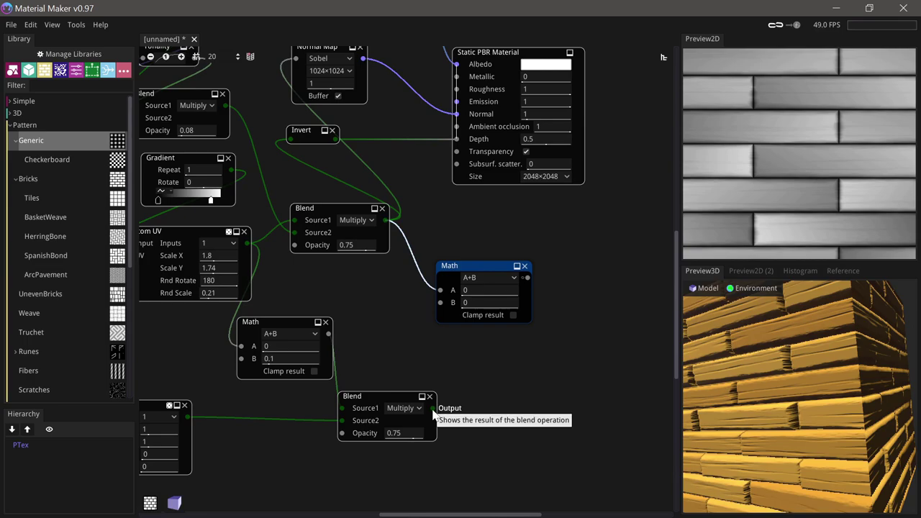
pyautogui.moveTo(431, 408); pyautogui.dragTo(440, 290)
pyautogui.click(495, 278)
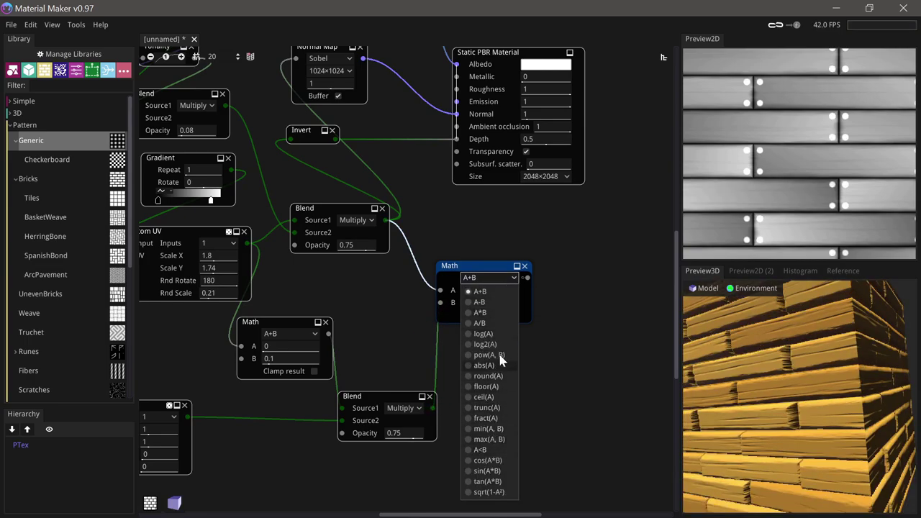
pyautogui.click(495, 439)
# - Rearrange the lower Blend and max(A, B) Math nodes, and feed that Math node into both Invert and Normal Map
pyautogui.moveTo(399, 400); pyautogui.dragTo(366, 409)
pyautogui.moveTo(473, 270); pyautogui.dragTo(494, 302)
pyautogui.moveTo(532, 230); pyautogui.dragTo(514, 259, button='middle')
pyautogui.moveTo(501, 337); pyautogui.dragTo(272, 167)
pyautogui.moveTo(501, 336); pyautogui.dragTo(273, 91)
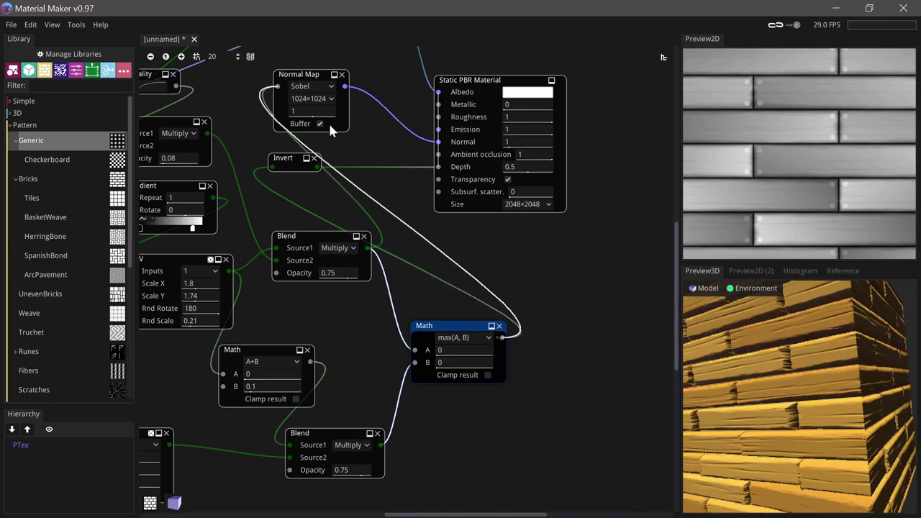
# - Set B of the A+B Math node to 0.06 and inspect the nail heads in the 3D preview
pyautogui.moveTo(773, 398); pyautogui.dragTo(612, 446)
pyautogui.scroll(6, 782, 395)
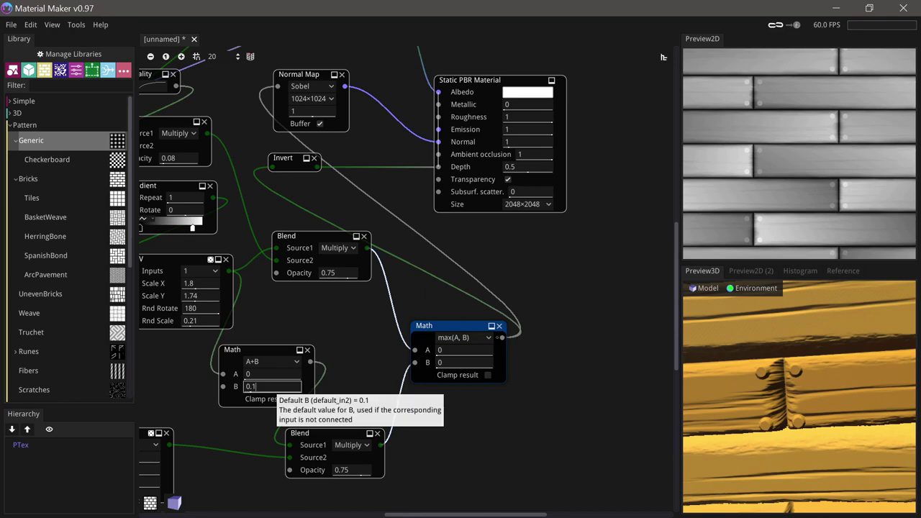
pyautogui.moveTo(269, 387); pyautogui.dragTo(256, 386)
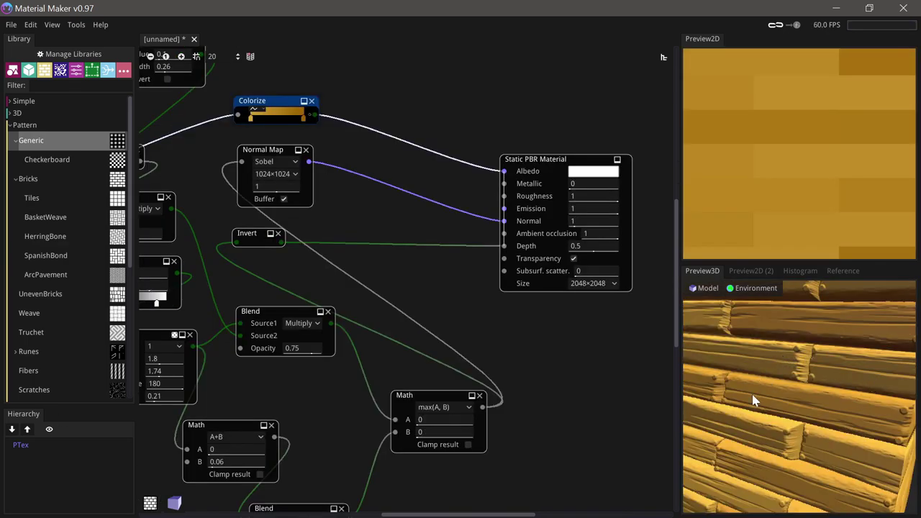
pyautogui.moveTo(752, 395); pyautogui.dragTo(827, 388)
pyautogui.moveTo(534, 451); pyautogui.dragTo(559, 386, button='middle')
pyautogui.scroll(-1, 338, 303)
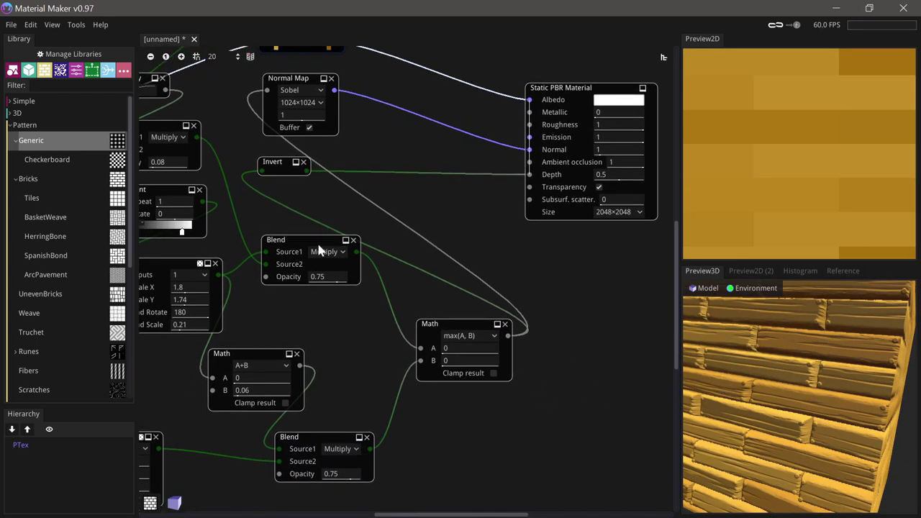
# - Add a Math node in A<B mode below the max(A, B) node, fed at A by the upper Multiply Blend
pyautogui.moveTo(318, 247); pyautogui.dragTo(320, 269)
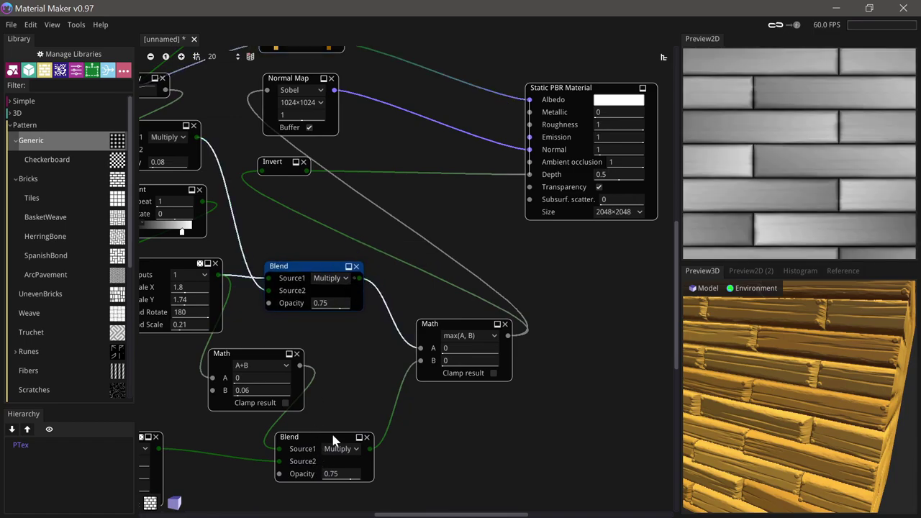
pyautogui.moveTo(333, 439); pyautogui.dragTo(326, 447)
pyautogui.moveTo(359, 277); pyautogui.dragTo(423, 420)
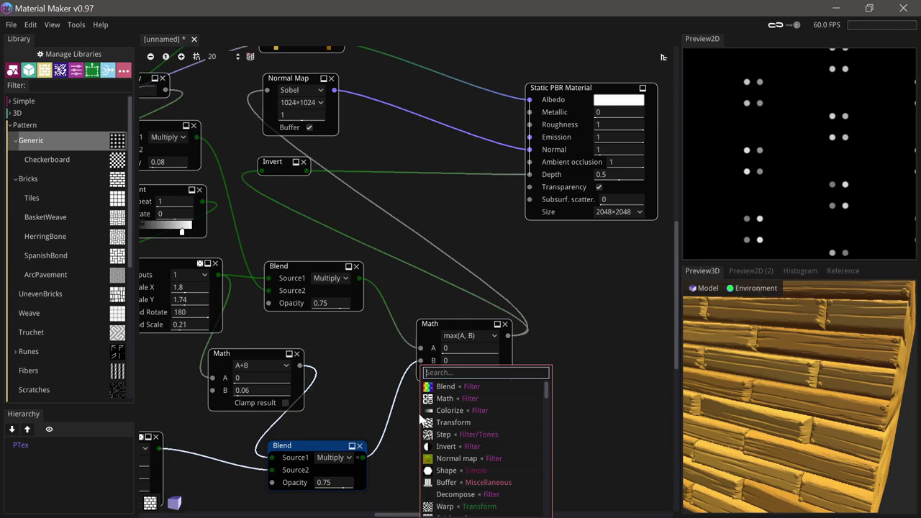
pyautogui.write('math')
pyautogui.click(439, 387)
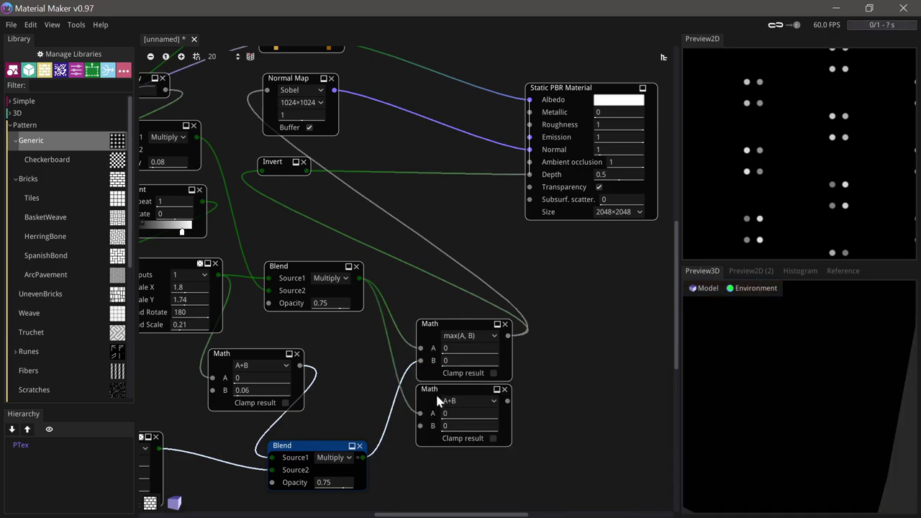
pyautogui.moveTo(436, 390); pyautogui.dragTo(444, 398)
pyautogui.click(494, 412)
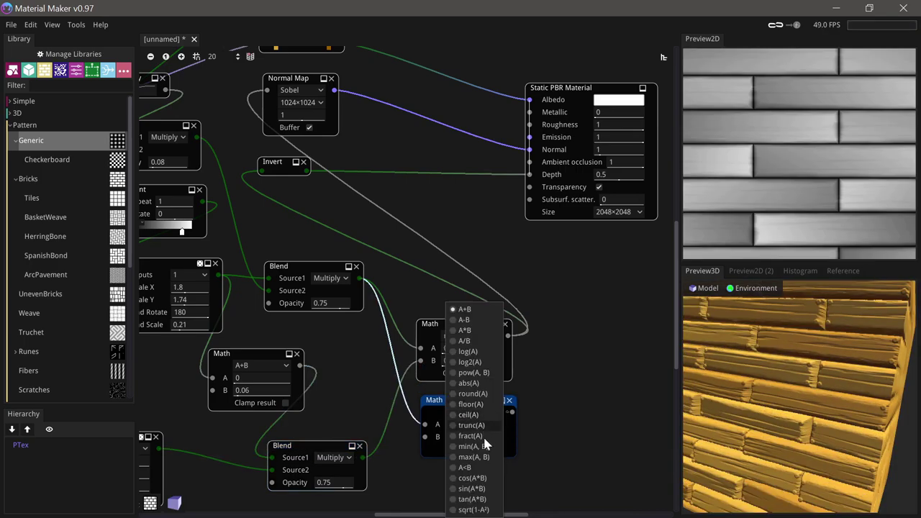
pyautogui.click(463, 468)
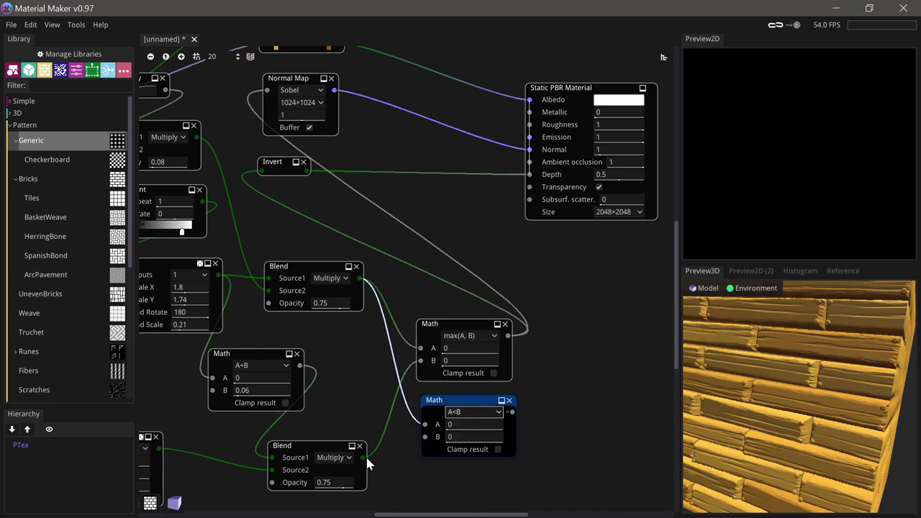
# - Feed the lower Multiply Blend into B of the A<B Math node and adjust that Math node's placement
pyautogui.moveTo(365, 457); pyautogui.dragTo(423, 436)
pyautogui.click(382, 437)
pyautogui.moveTo(362, 457); pyautogui.dragTo(425, 437)
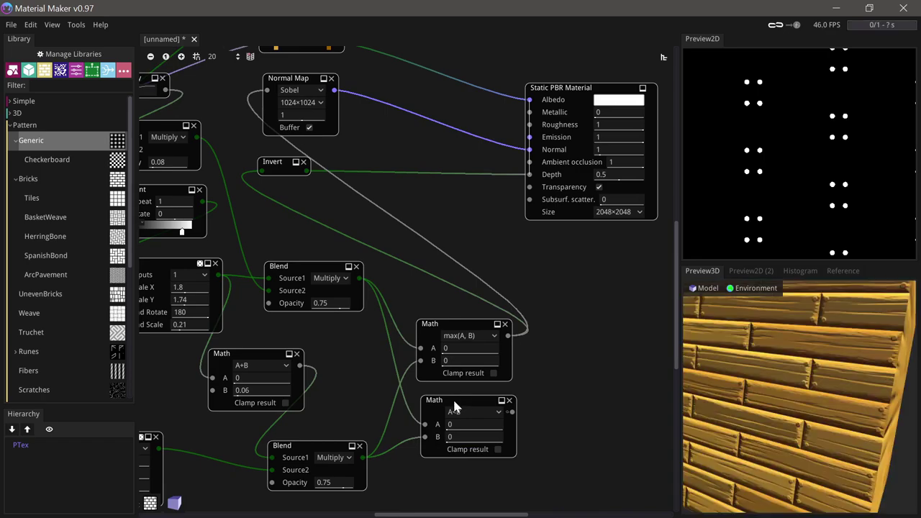
pyautogui.moveTo(453, 402); pyautogui.dragTo(446, 406)
# - Add a Blend node with its Opacity driven by the A<B Math node, and place it above the Static PBR Material
pyautogui.moveTo(482, 392); pyautogui.dragTo(438, 390, button='middle')
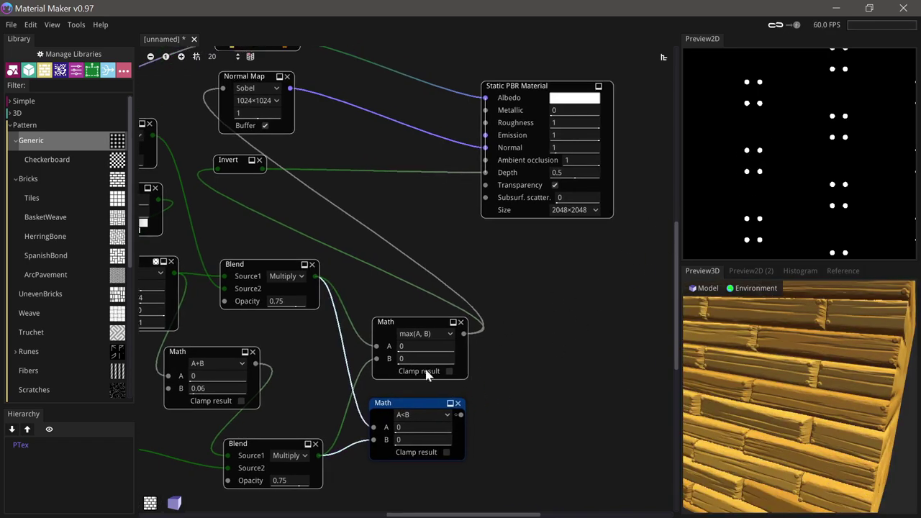
pyautogui.moveTo(523, 384); pyautogui.dragTo(514, 384, button='middle')
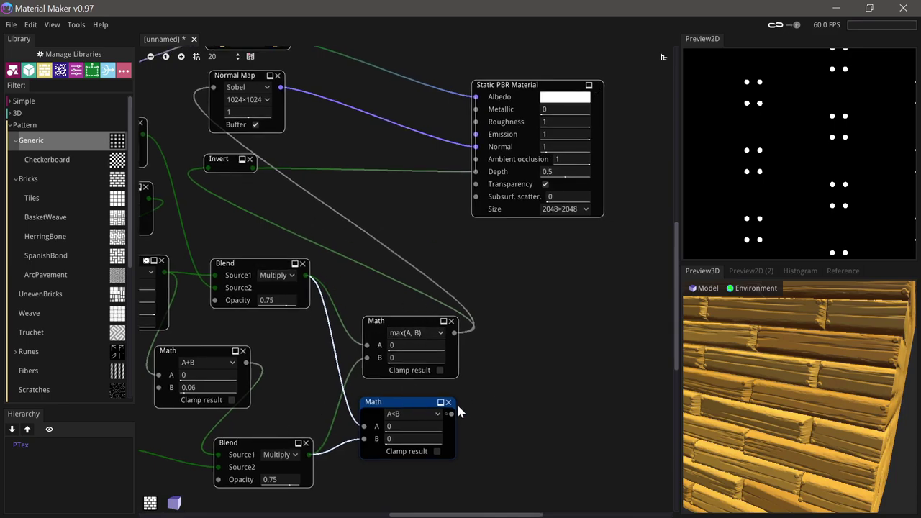
pyautogui.moveTo(522, 354); pyautogui.dragTo(503, 366, button='middle')
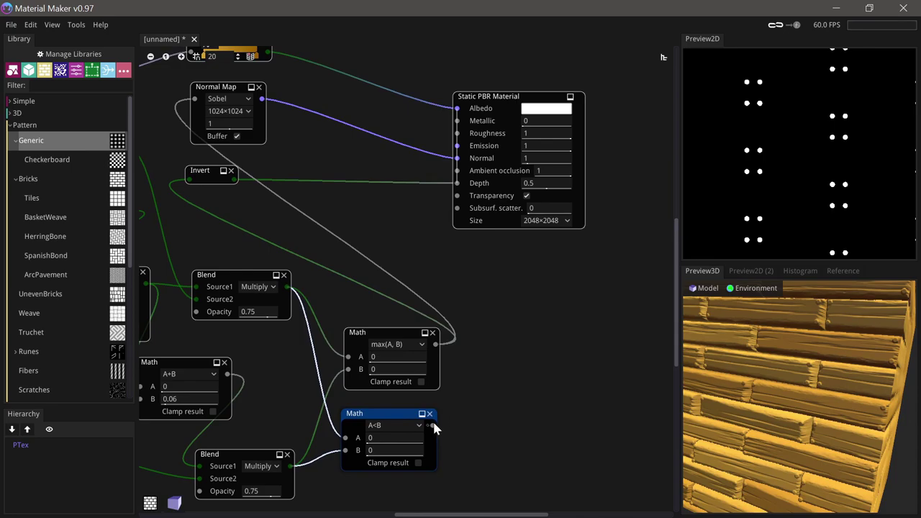
pyautogui.moveTo(432, 425); pyautogui.dragTo(490, 302)
pyautogui.write('blr')
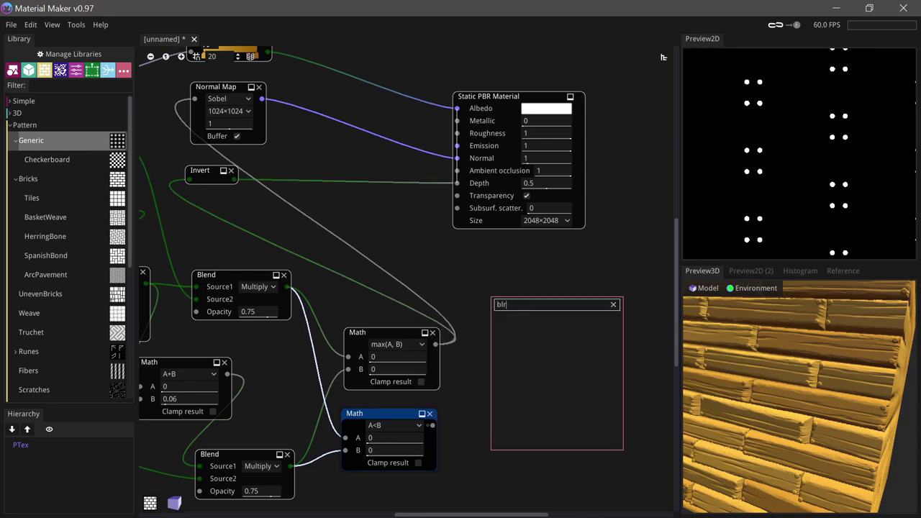
pyautogui.press('BackSpace')
pyautogui.press('Return')
pyautogui.moveTo(491, 296); pyautogui.dragTo(491, 324)
pyautogui.moveTo(554, 322); pyautogui.dragTo(584, 321)
pyautogui.moveTo(595, 306); pyautogui.dragTo(583, 374, button='middle')
pyautogui.moveTo(517, 346); pyautogui.dragTo(378, 80)
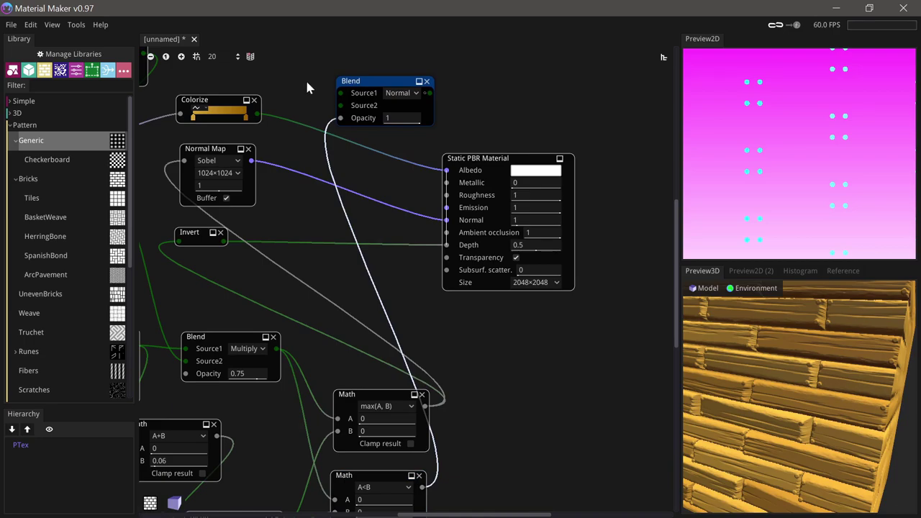
# - Feed the brown Colorize into the new Blend's Source2 and tidy the placement of both nodes
pyautogui.moveTo(286, 104); pyautogui.dragTo(286, 135, button='middle')
pyautogui.moveTo(257, 146); pyautogui.dragTo(349, 124)
pyautogui.scroll(1, 360, 103)
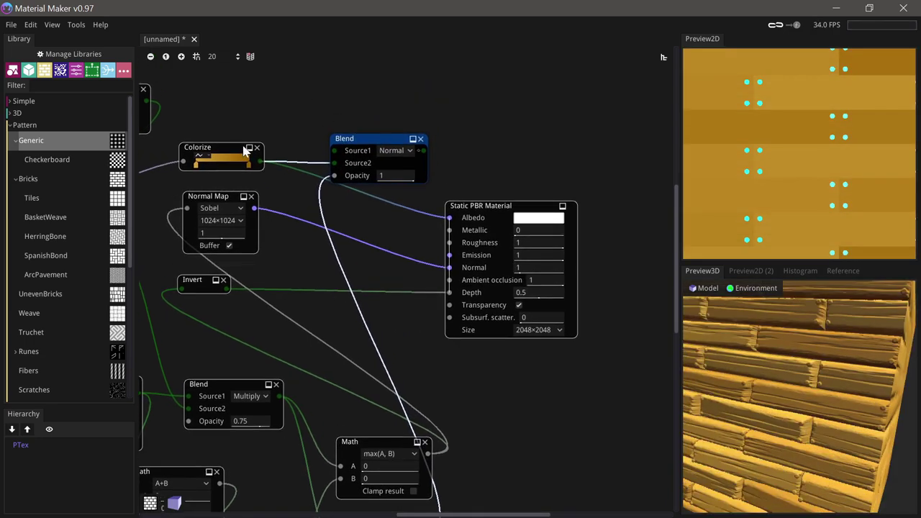
pyautogui.click(246, 151)
pyautogui.moveTo(362, 144); pyautogui.dragTo(362, 151)
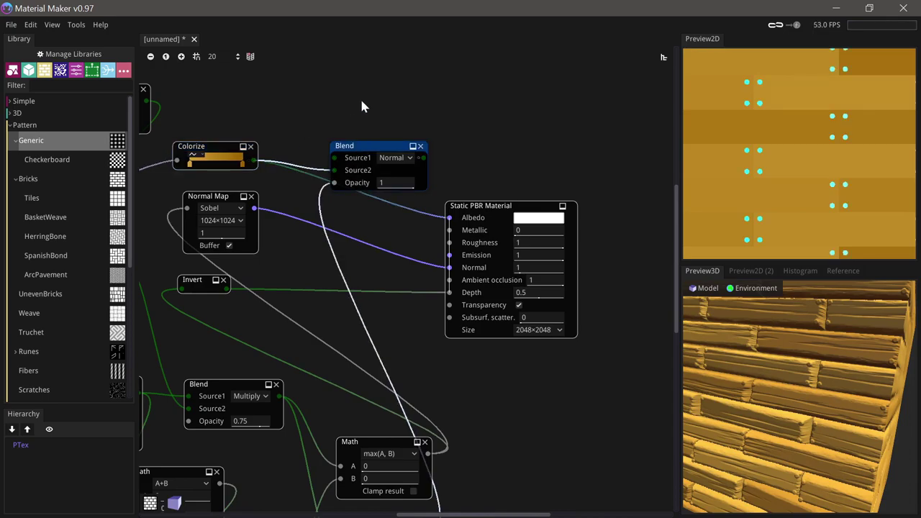
# - Add a Uniform node above the Normal-mode Blend and set its colour to a light neutral grey
pyautogui.rightClick(362, 103)
pyautogui.write('uniform')
pyautogui.click(388, 122)
pyautogui.click(388, 118)
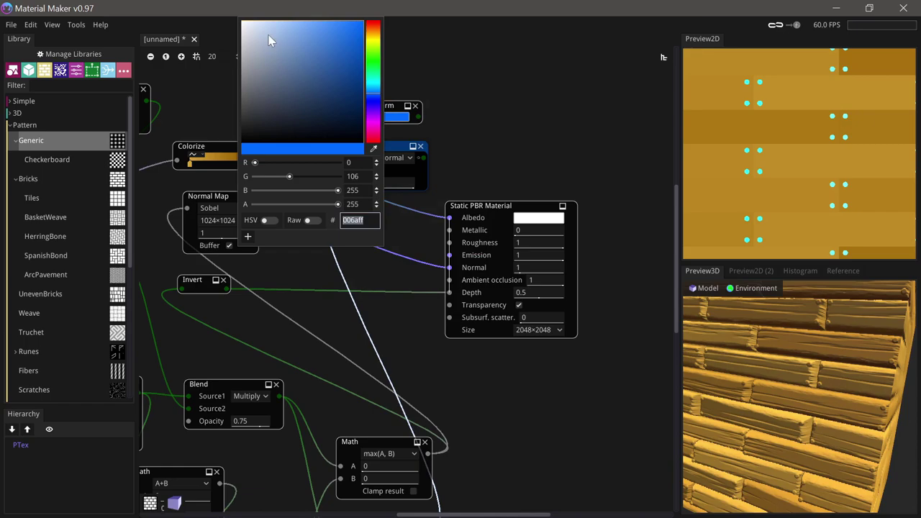
pyautogui.moveTo(267, 39); pyautogui.dragTo(228, 38)
pyautogui.click(420, 71)
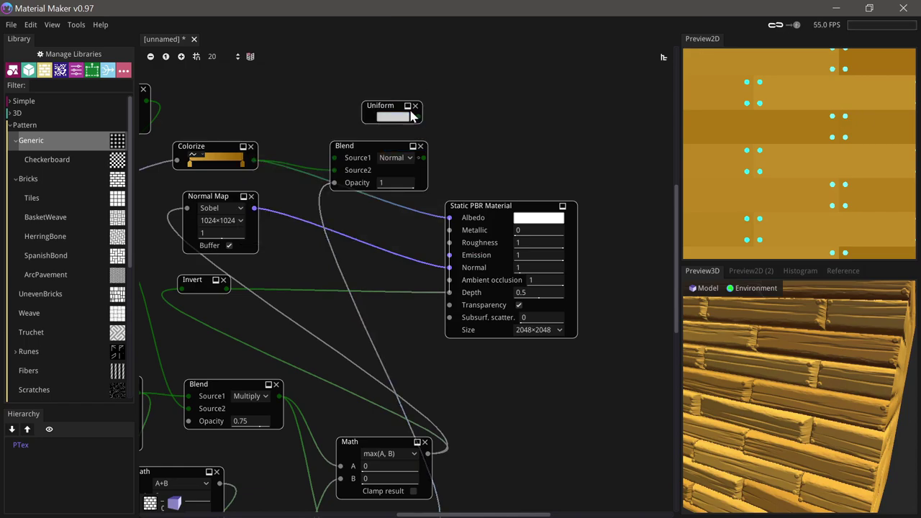
pyautogui.click(396, 115)
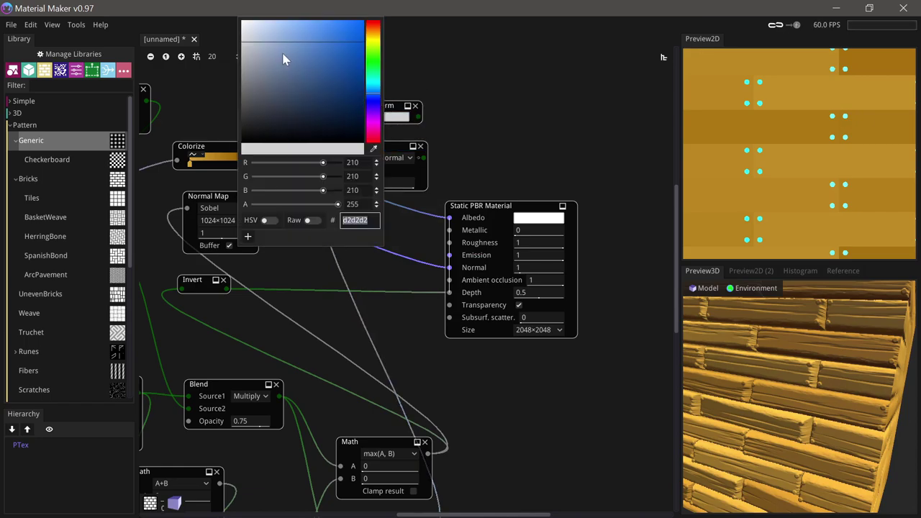
pyautogui.click(227, 57)
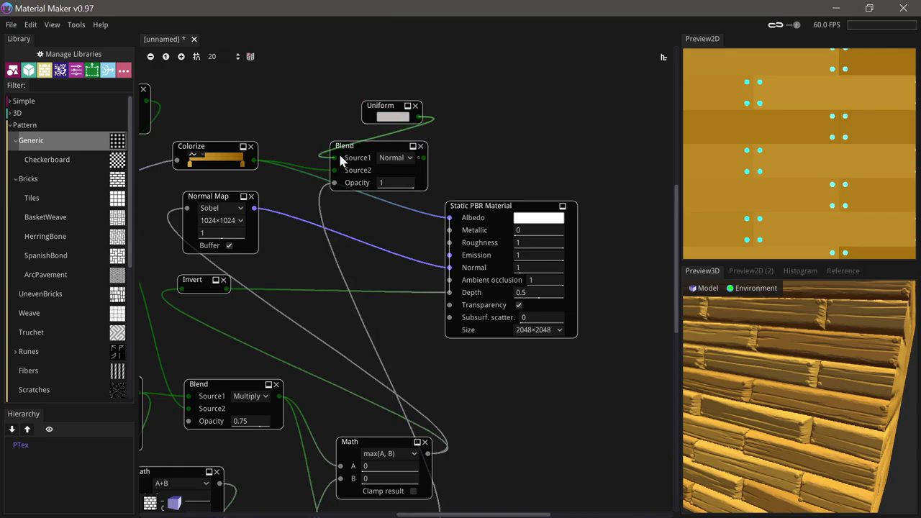
# - Feed Uniform into the Normal-mode Blend's Source1, connect that Blend to the material's Albedo, and inspect the 3D preview
pyautogui.moveTo(372, 146); pyautogui.dragTo(369, 146)
pyautogui.moveTo(420, 159); pyautogui.dragTo(448, 217)
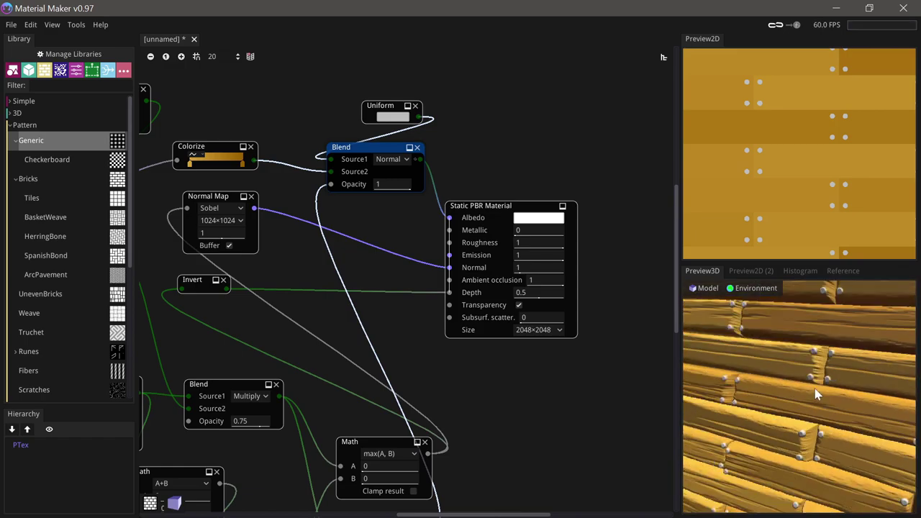
pyautogui.scroll(-3, 816, 392)
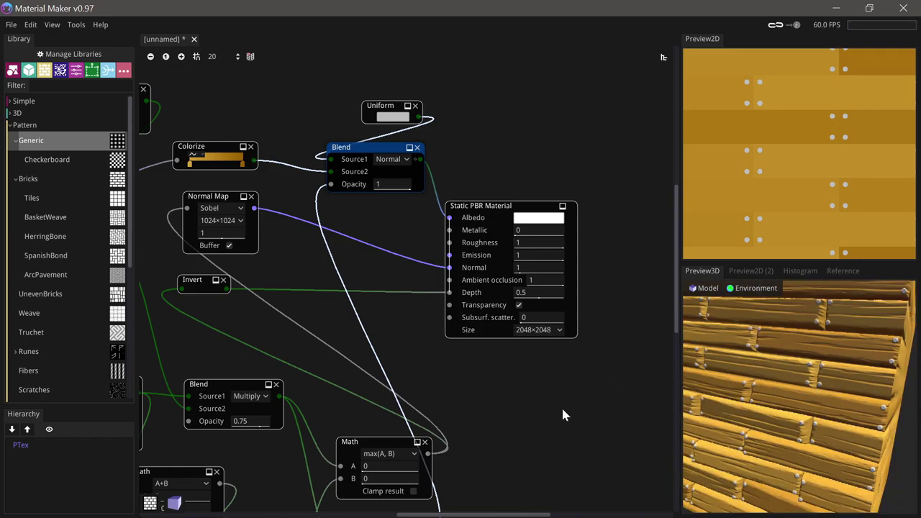
pyautogui.scroll(-3, 541, 388)
pyautogui.moveTo(794, 357); pyautogui.dragTo(809, 352)
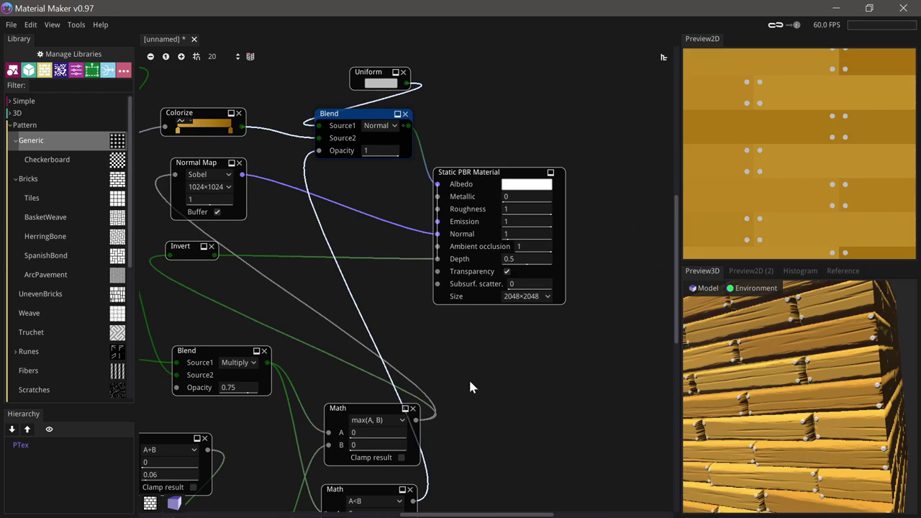
# - Feed the A<B Math node into the Static PBR Material's Metallic input and inspect the nails in the 3D preview
pyautogui.scroll(-6, 476, 387)
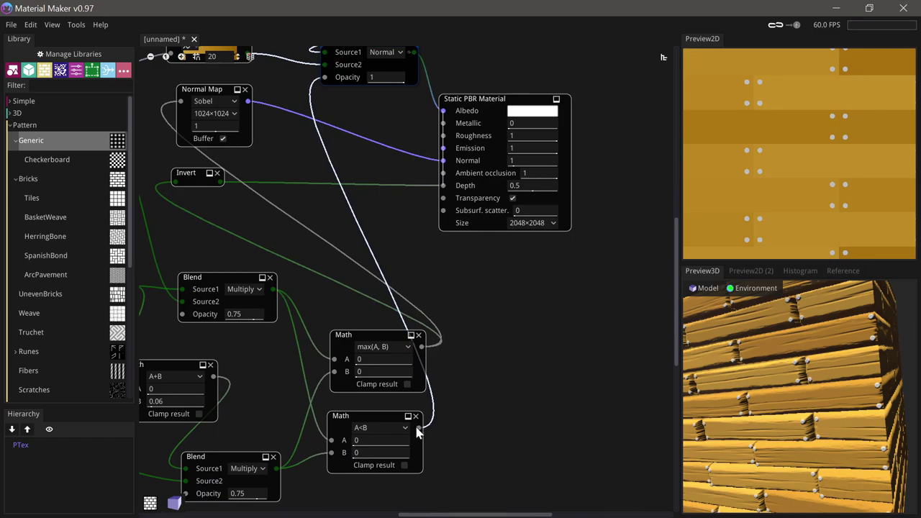
pyautogui.click(415, 431)
pyautogui.moveTo(418, 429); pyautogui.dragTo(443, 123)
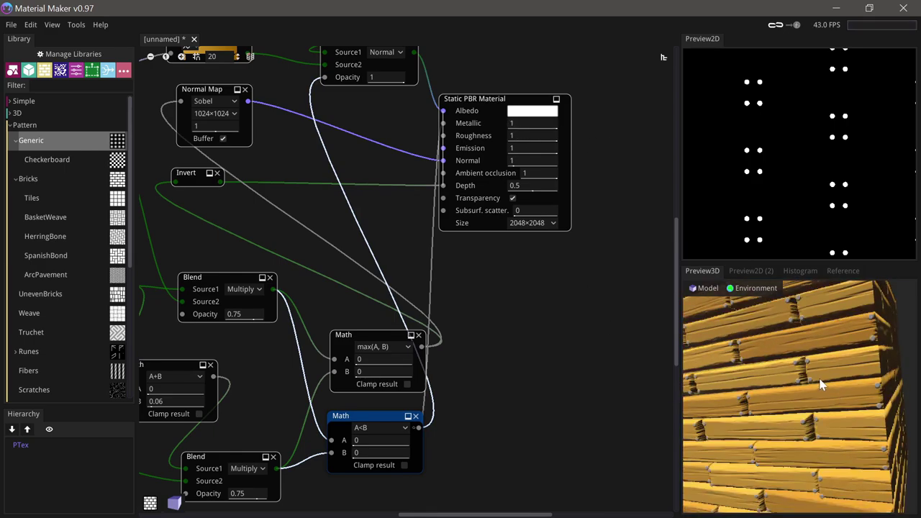
pyautogui.scroll(3, 821, 385)
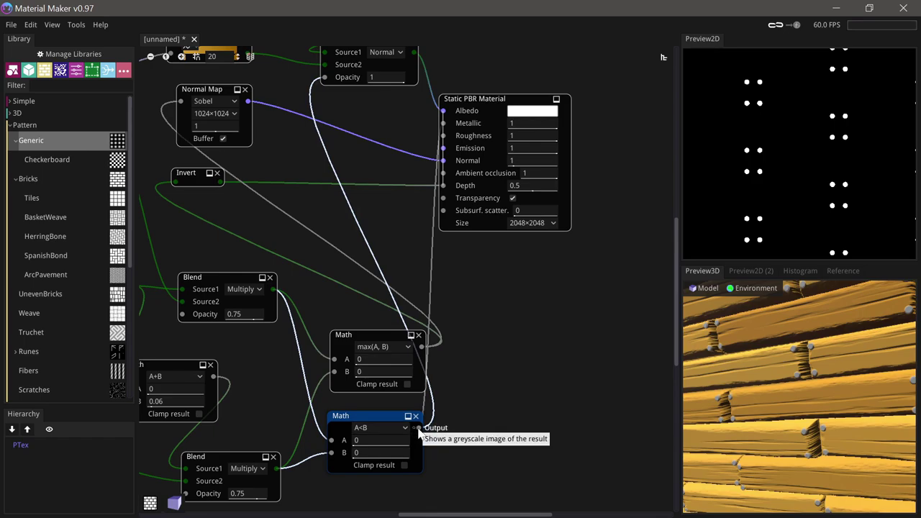
# - Add a Colorize node fed by the A<B Math node and place it below the Normal-mode Blend
pyautogui.moveTo(417, 428); pyautogui.dragTo(484, 373)
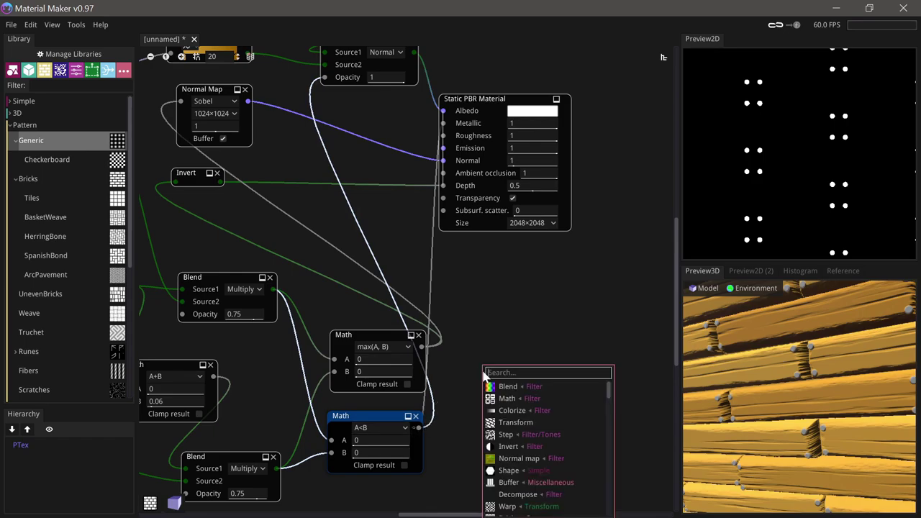
pyautogui.write('color')
pyautogui.click(510, 386)
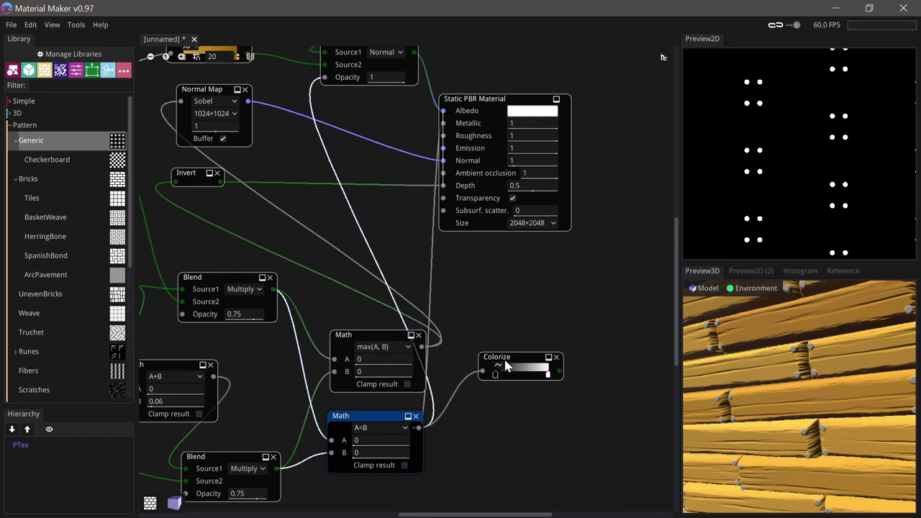
pyautogui.moveTo(502, 360); pyautogui.dragTo(357, 117)
pyautogui.moveTo(374, 106); pyautogui.dragTo(352, 169, button='middle')
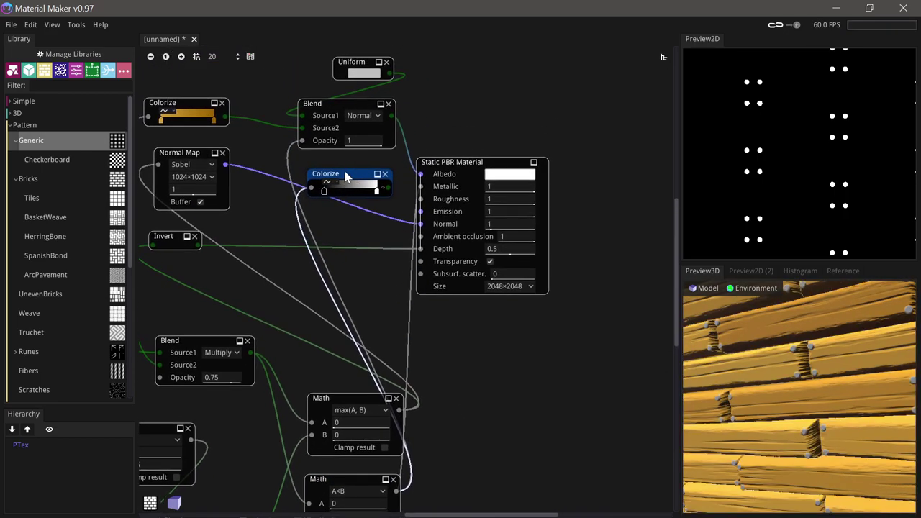
pyautogui.moveTo(345, 171); pyautogui.dragTo(346, 172)
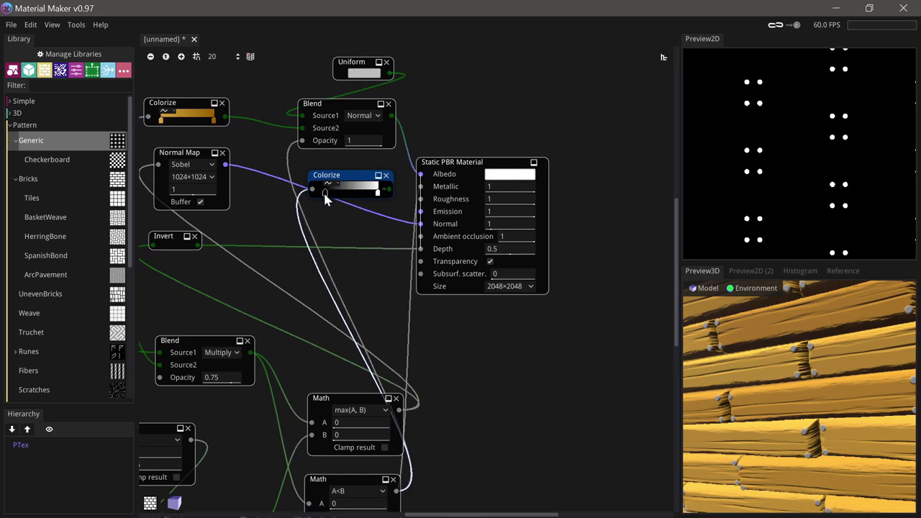
# - Set the new Colorize node's gradient start to mid grey 7b7b7b and its end to dark grey 282828
pyautogui.doubleClick(324, 192)
pyautogui.moveTo(338, 268); pyautogui.dragTo(319, 265)
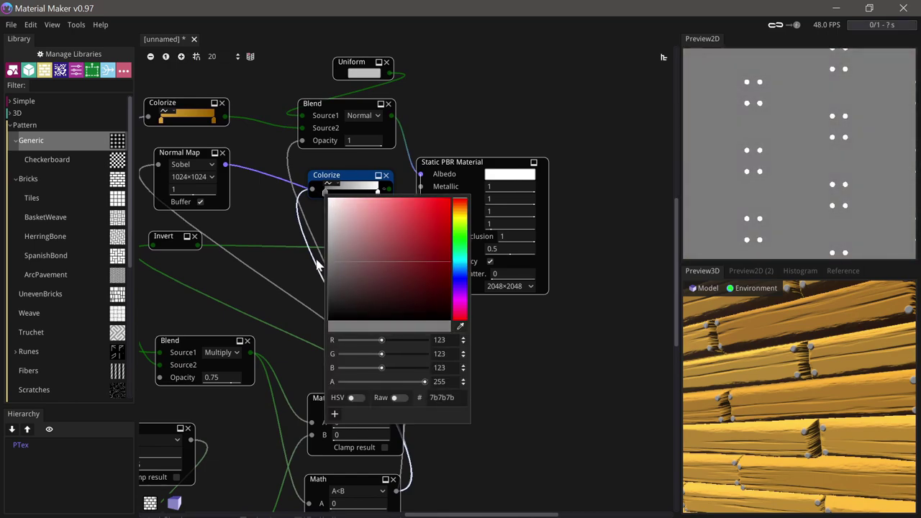
pyautogui.doubleClick(377, 193)
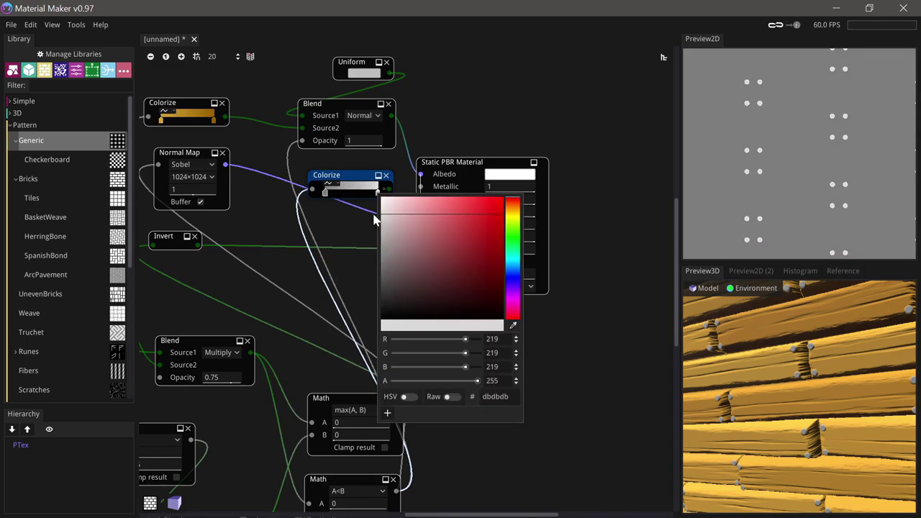
pyautogui.moveTo(374, 220); pyautogui.dragTo(352, 301)
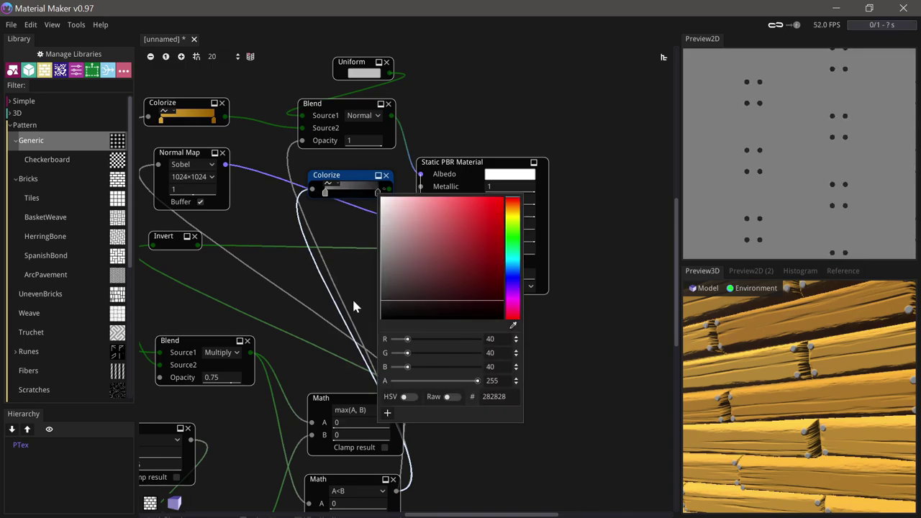
pyautogui.click(377, 225)
# - Feed the grey Colorize node into the Static PBR Material's Roughness input and inspect the nails in the 3D preview
pyautogui.moveTo(389, 189); pyautogui.dragTo(420, 199)
pyautogui.moveTo(837, 386); pyautogui.dragTo(845, 454)
pyautogui.moveTo(818, 417); pyautogui.dragTo(826, 396)
# - Set the Bricks node's Corner value to 0.49 and inspect the planks and nails in the 3D preview
pyautogui.moveTo(384, 328); pyautogui.dragTo(607, 340, button='middle')
pyautogui.moveTo(343, 293); pyautogui.dragTo(398, 298, button='middle')
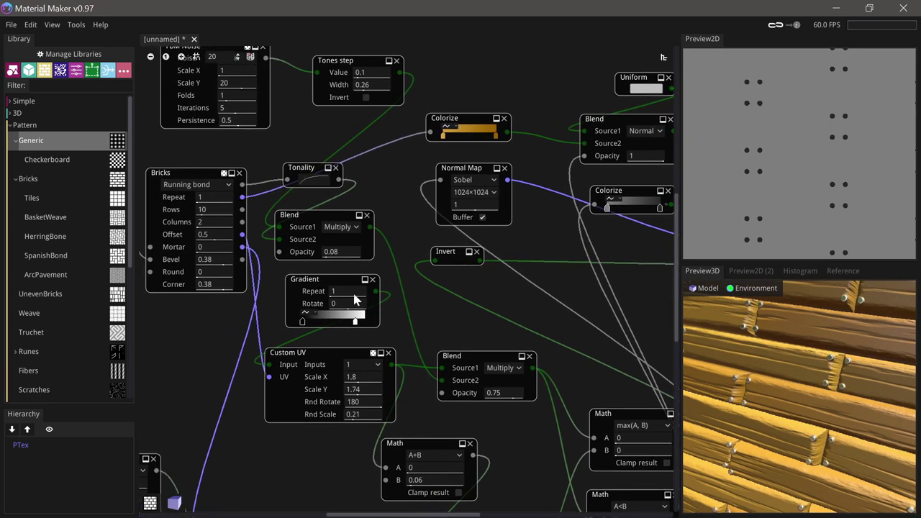
pyautogui.moveTo(215, 285); pyautogui.dragTo(259, 290)
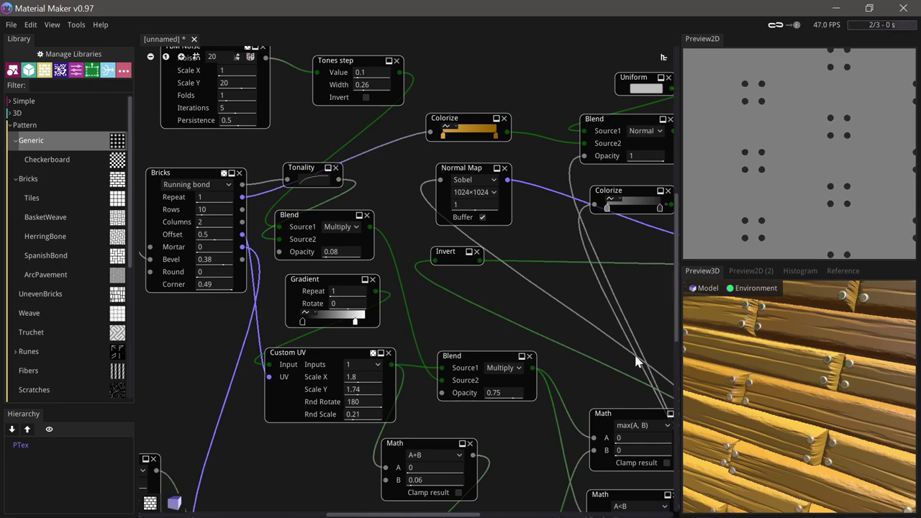
pyautogui.moveTo(744, 377); pyautogui.dragTo(871, 394)
pyautogui.scroll(-3, 836, 381)
pyautogui.moveTo(837, 424); pyautogui.dragTo(805, 378)
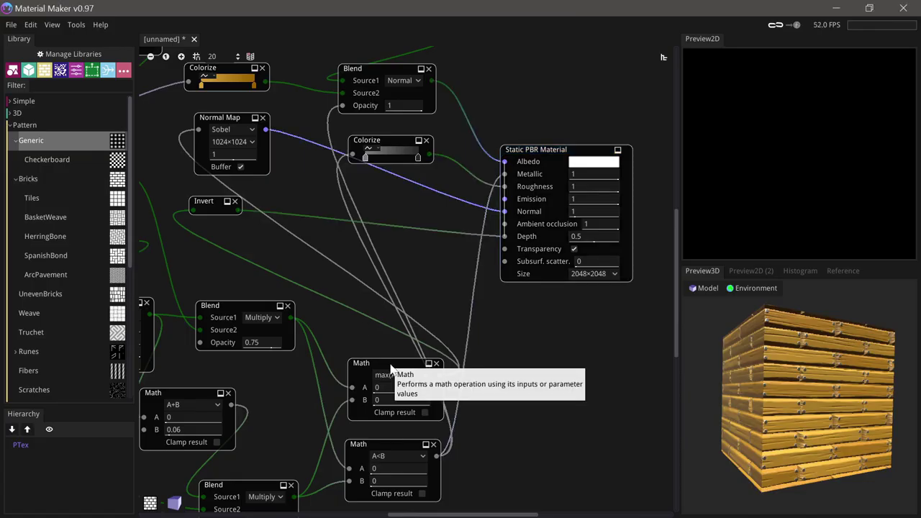
# - Add an Occlusion node fed by the max(A, B) Math node's output and place it above that node
pyautogui.click(391, 367)
pyautogui.moveTo(557, 372); pyautogui.dragTo(523, 360, button='middle')
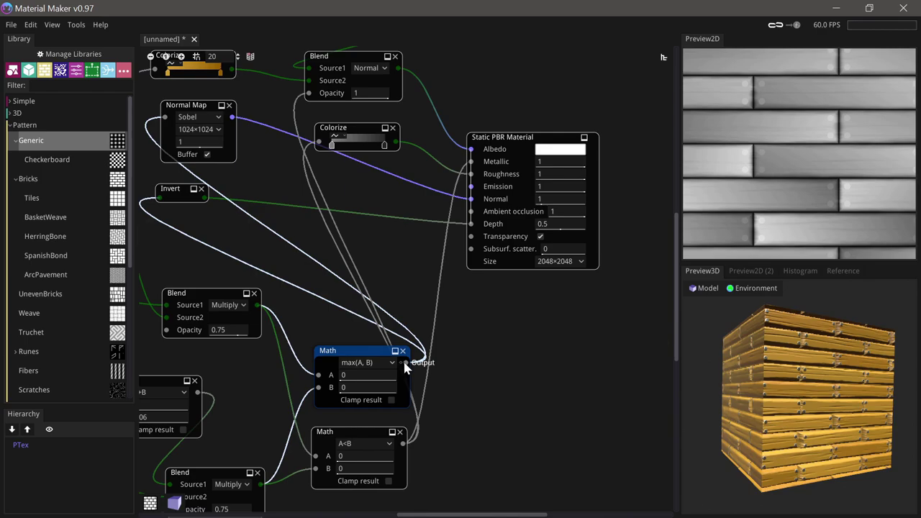
pyautogui.moveTo(441, 351); pyautogui.dragTo(310, 249)
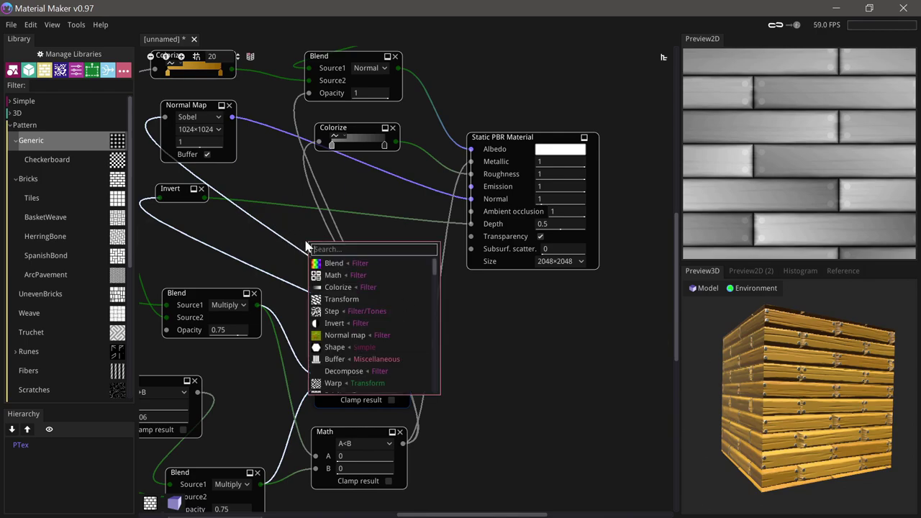
pyautogui.write('occ')
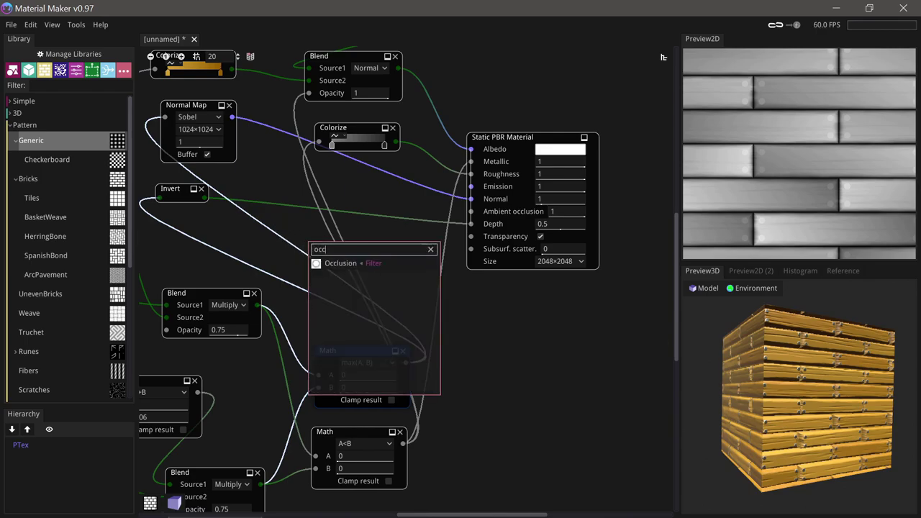
pyautogui.click(353, 264)
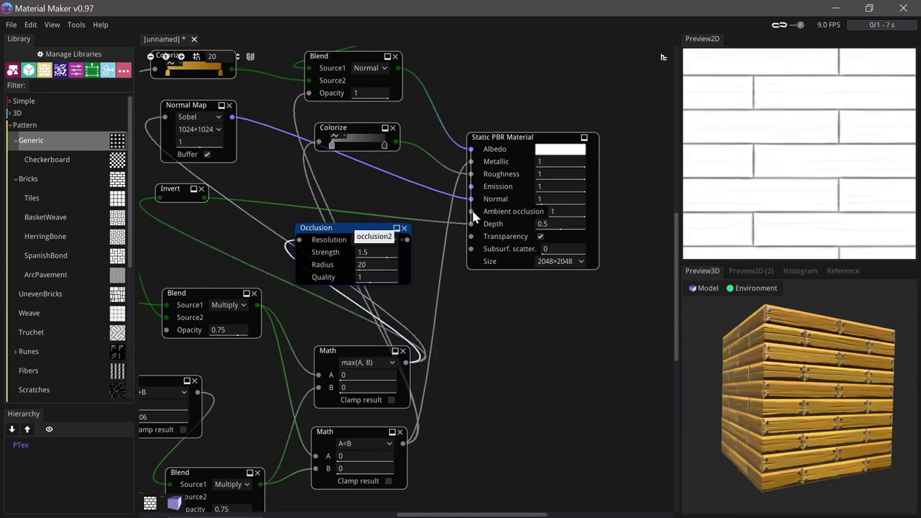
# - Set the Occlusion node's Strength to 1.9 and Radius to 177, and connect it to the material's Ambient occlusion input
pyautogui.rightClick(831, 169)
pyautogui.click(833, 176)
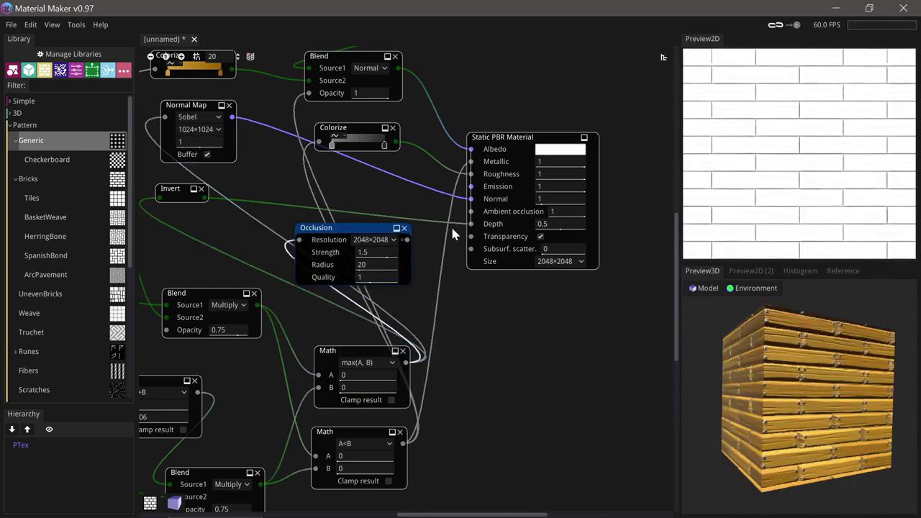
pyautogui.moveTo(368, 264)
pyautogui.mouseDown()
pyautogui.moveTo(455, 264)
pyautogui.moveTo(388, 255)
pyautogui.moveTo(399, 256)
pyautogui.mouseUp()
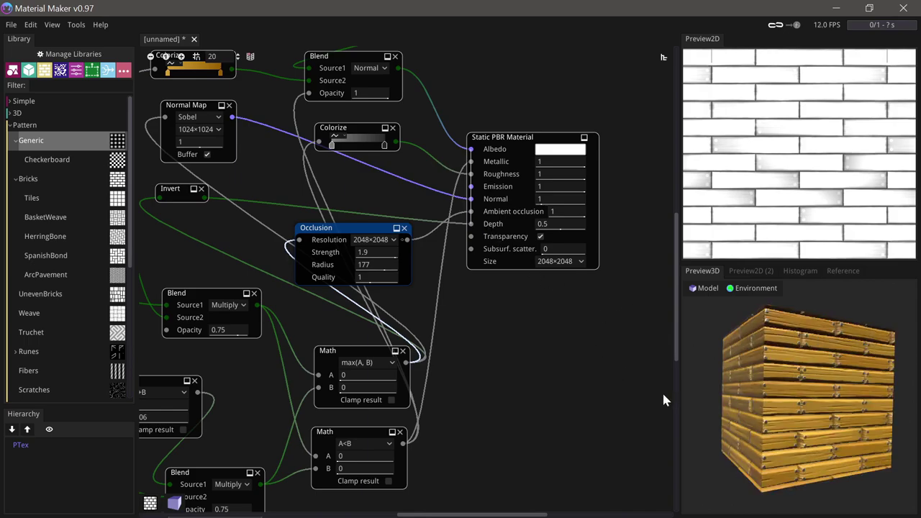
# - Inspect the material on the cube and switch the 3D preview model to a sphere
pyautogui.moveTo(794, 407)
pyautogui.mouseDown()
pyautogui.moveTo(760, 408)
pyautogui.moveTo(807, 390)
pyautogui.moveTo(816, 400)
pyautogui.moveTo(780, 378)
pyautogui.moveTo(789, 420)
pyautogui.moveTo(769, 413)
pyautogui.moveTo(792, 408)
pyautogui.moveTo(792, 416)
pyautogui.mouseUp()
pyautogui.scroll(2, 794, 407)
pyautogui.scroll(-2, 786, 403)
pyautogui.scroll(-3, 788, 401)
pyautogui.click(707, 287)
pyautogui.moveTo(713, 303)
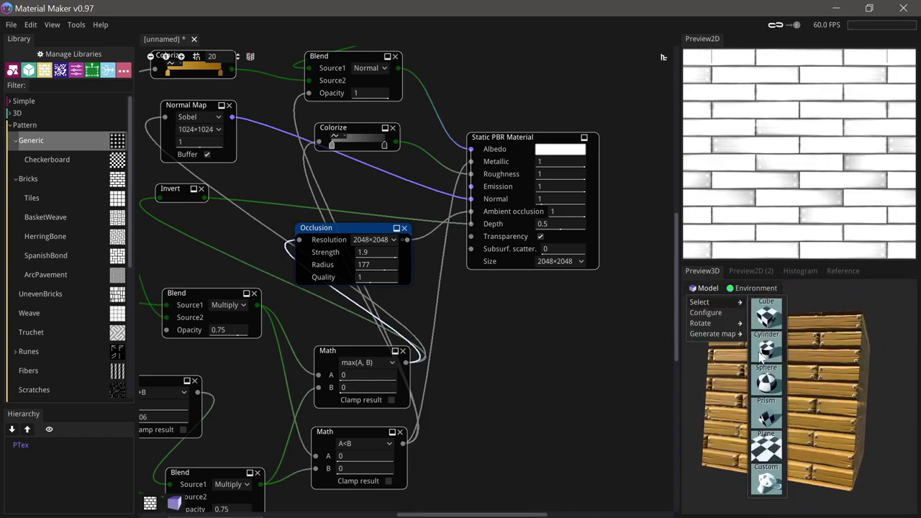
pyautogui.click(764, 385)
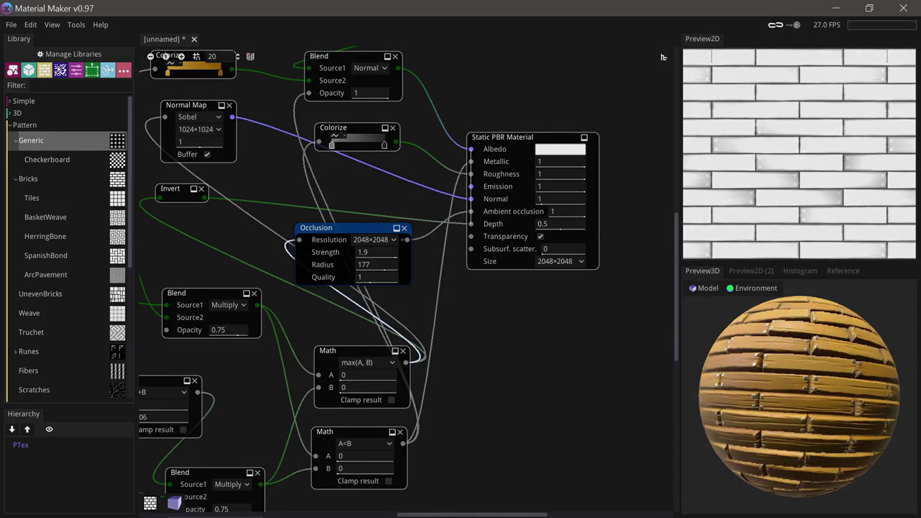